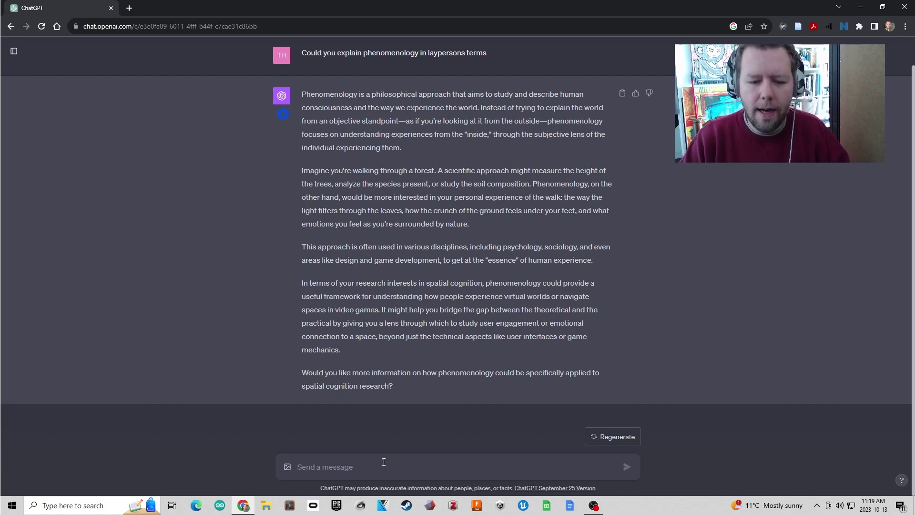
Step: Draft a message asking to please ignore my custom instructions regarding spatial cognition for the rest of this chat, followed by a new line
{"action": "type", "text": "Please "}
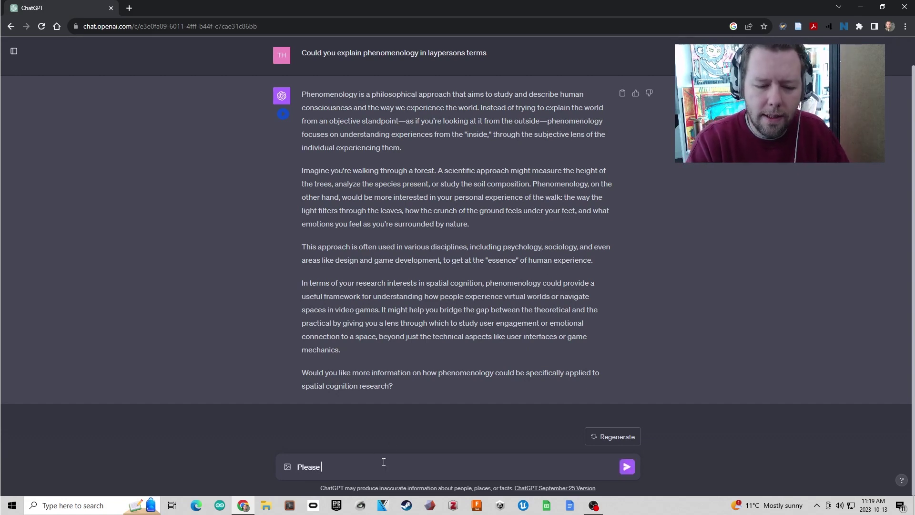
{"action": "type", "text": "ignore my custom"}
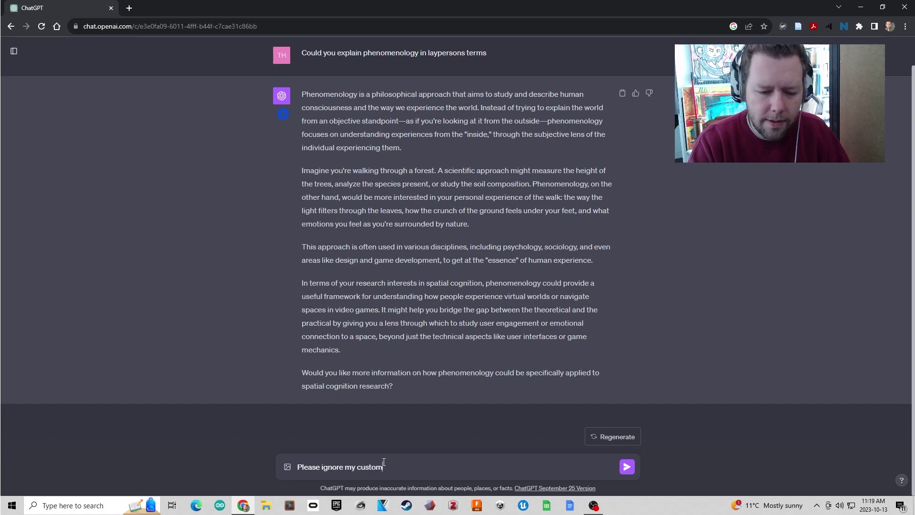
{"action": "type", "text": " instructions for"}
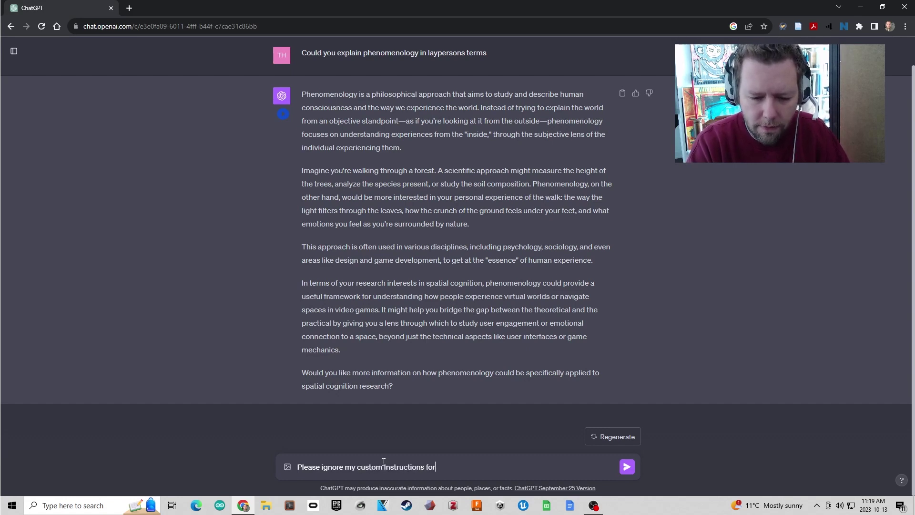
{"action": "type", "text": " the rest"}
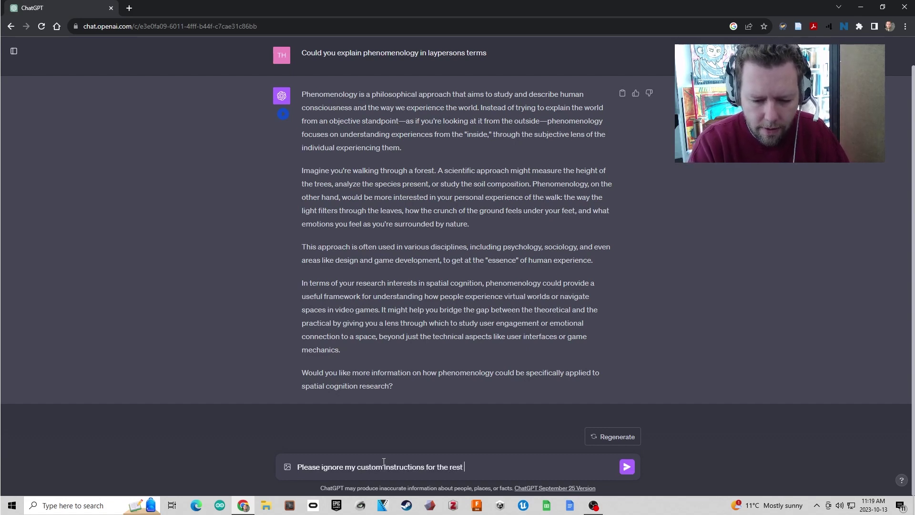
{"action": "key", "text": "BackSpace"}
{"action": "key", "text": "BackSpace"}
{"action": "key", "text": "BackSpace"}
{"action": "key", "text": "BackSpace"}
{"action": "key", "text": "BackSpace"}
{"action": "key", "text": "BackSpace"}
{"action": "key", "text": "BackSpace"}
{"action": "key", "text": "BackSpace"}
{"action": "key", "text": "BackSpace"}
{"action": "key", "text": "BackSpace"}
{"action": "key", "text": "BackSpace"}
{"action": "key", "text": "BackSpace"}
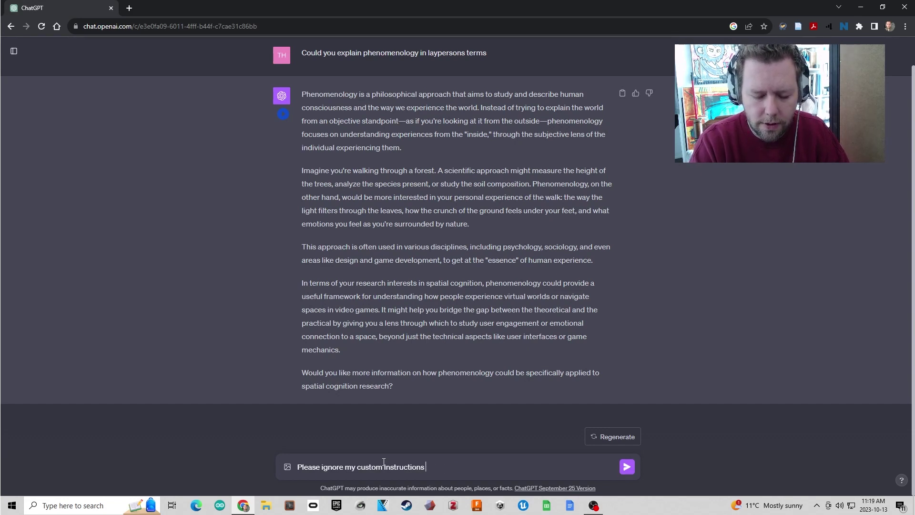
{"action": "type", "text": "regarding spatia"}
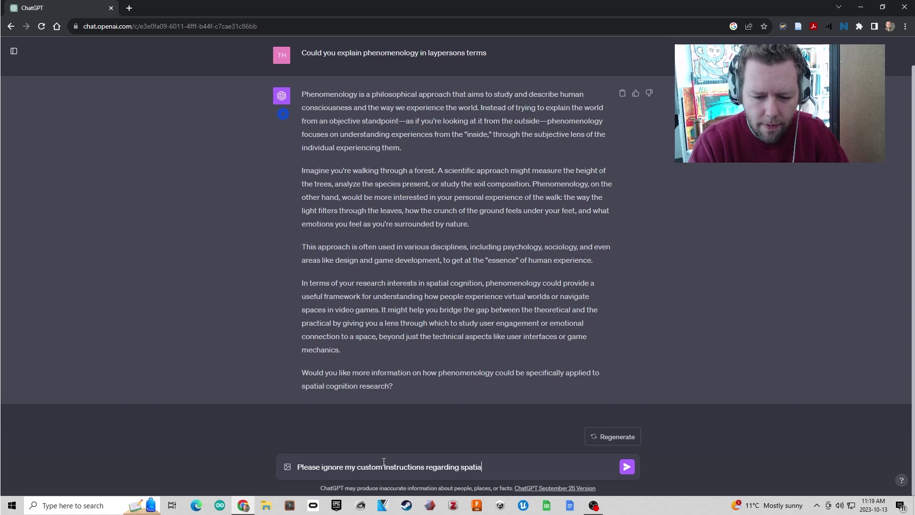
{"action": "type", "text": "l l cogntion"}
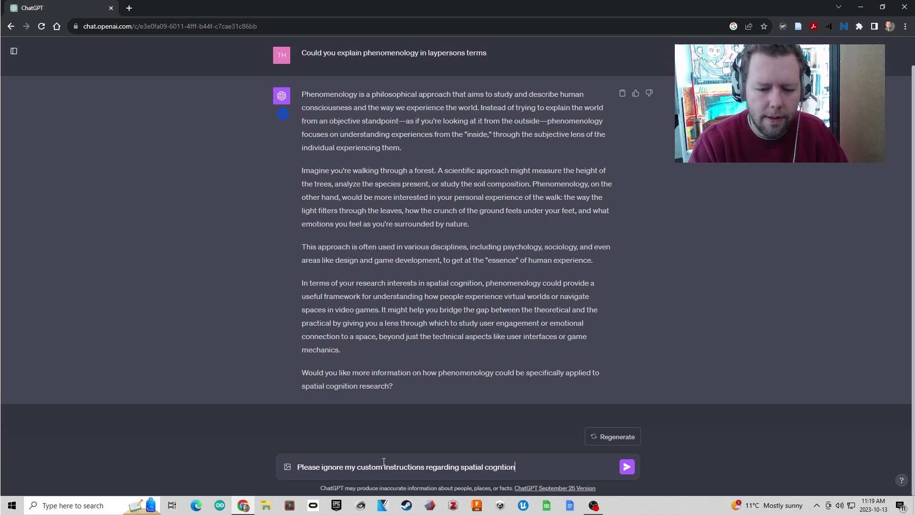
{"action": "type", "text": " for the rest "}
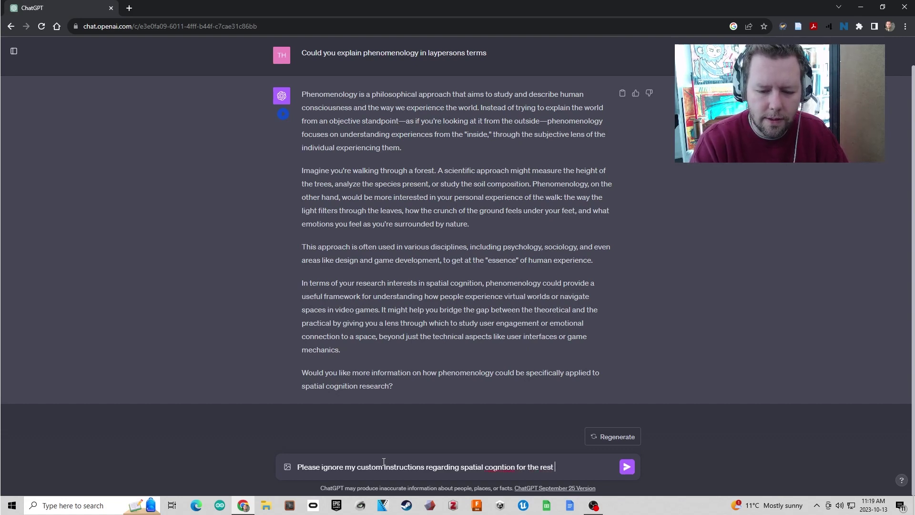
{"action": "type", "text": "of this"}
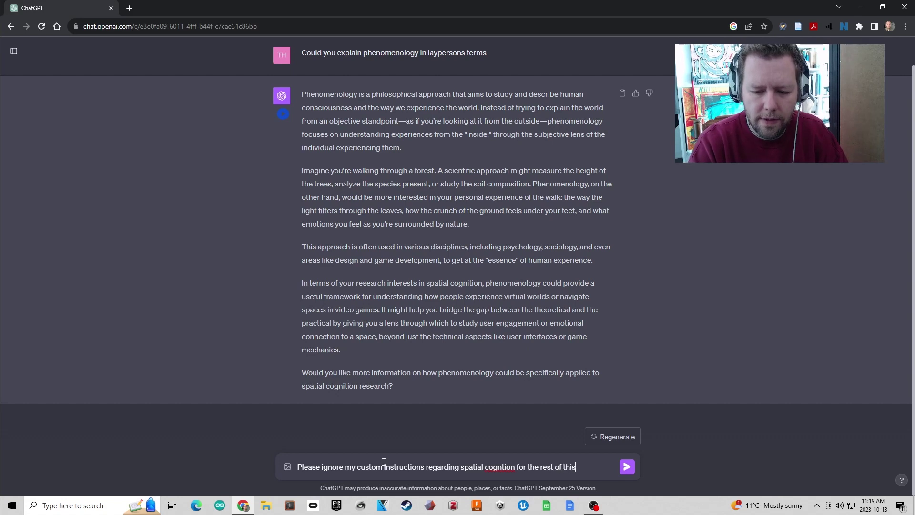
{"action": "type", "text": " chat."}
{"action": "key", "text": "shift+Return"}
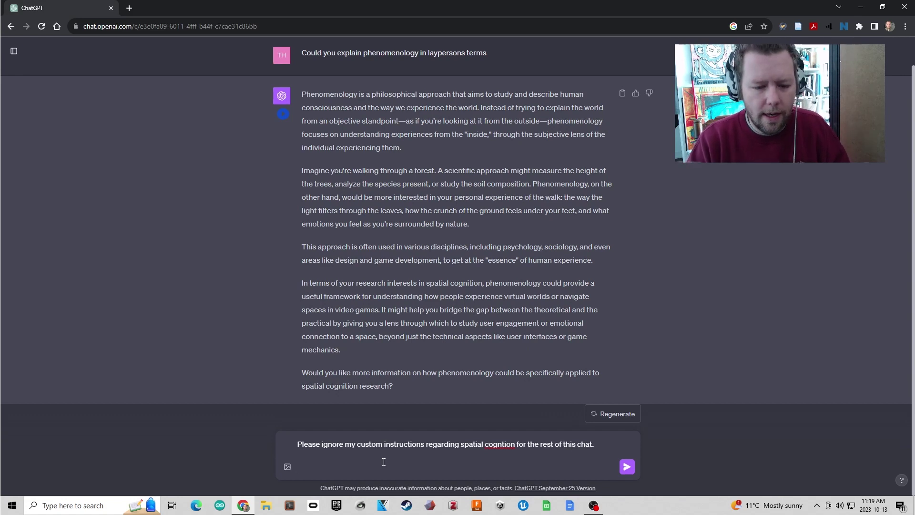
Step: Add a request to please give an overview of how phenomenology is used in different fields like philosophy, art etc
{"action": "type", "text": "Can yo ugive"}
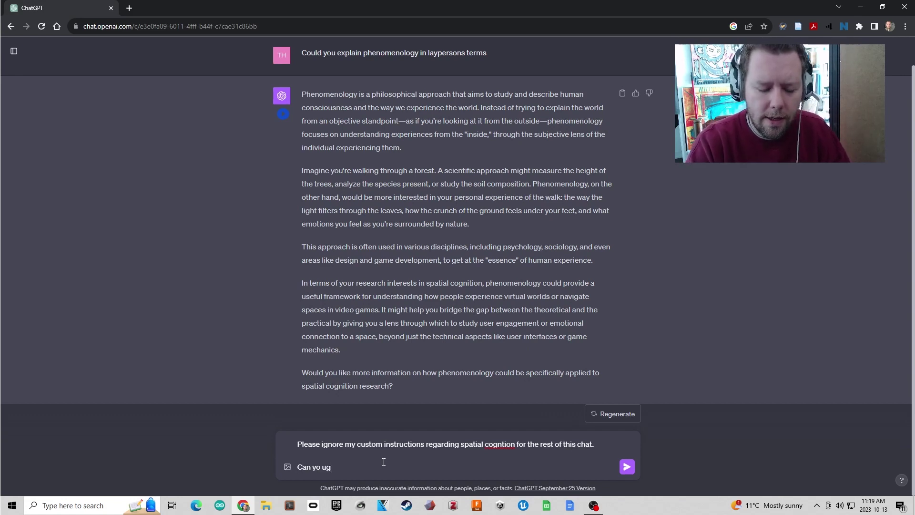
{"action": "key", "text": "BackSpace"}
{"action": "key", "text": "BackSpace"}
{"action": "key", "text": "BackSpace"}
{"action": "key", "text": "BackSpace"}
{"action": "key", "text": "BackSpace"}
{"action": "key", "text": "BackSpace"}
{"action": "key", "text": "BackSpace"}
{"action": "type", "text": "ou"}
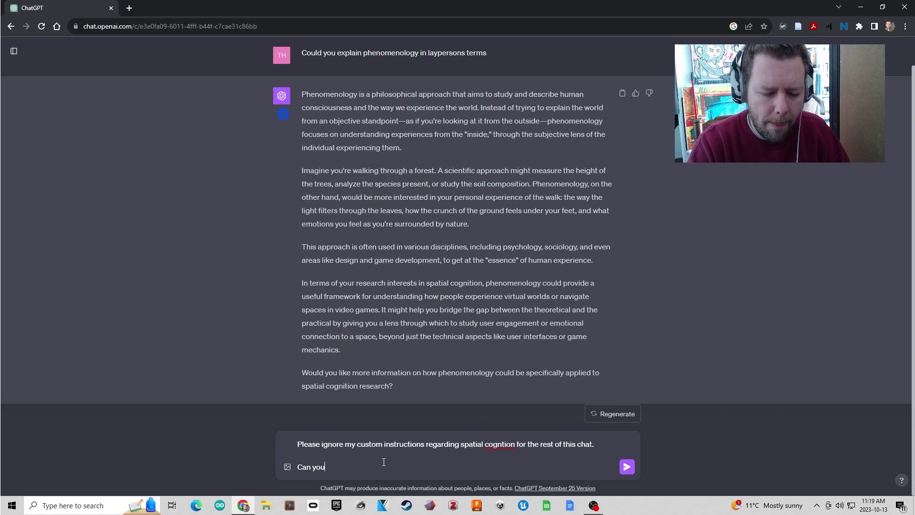
{"action": "type", "text": " please give an ov"}
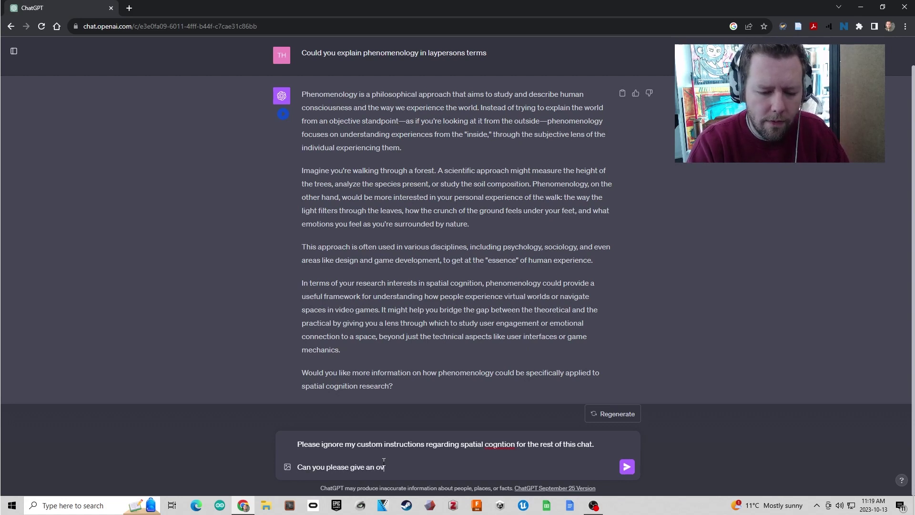
{"action": "type", "text": "erview, of how "}
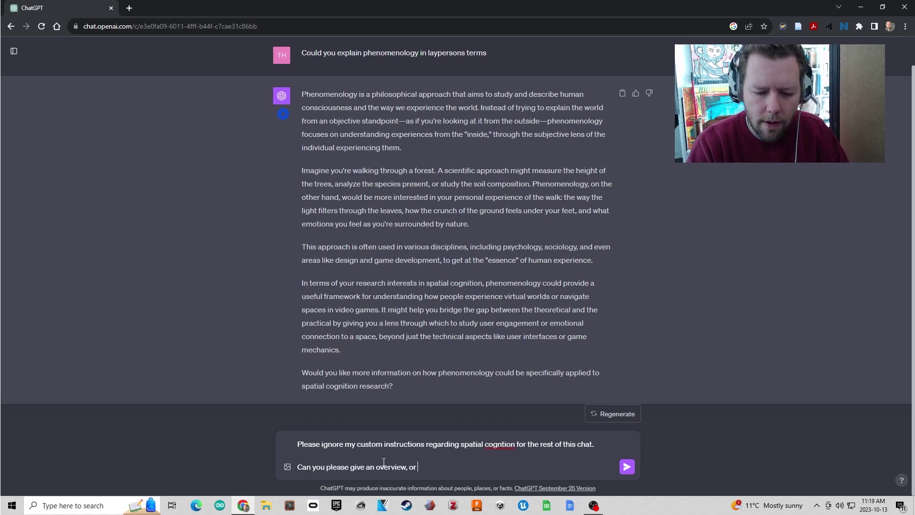
{"action": "type", "text": "phen"}
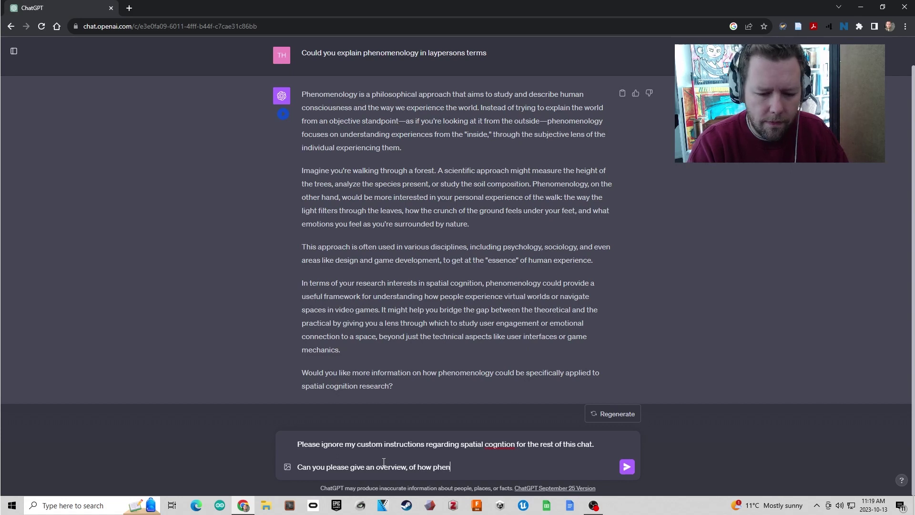
{"action": "type", "text": "ome"}
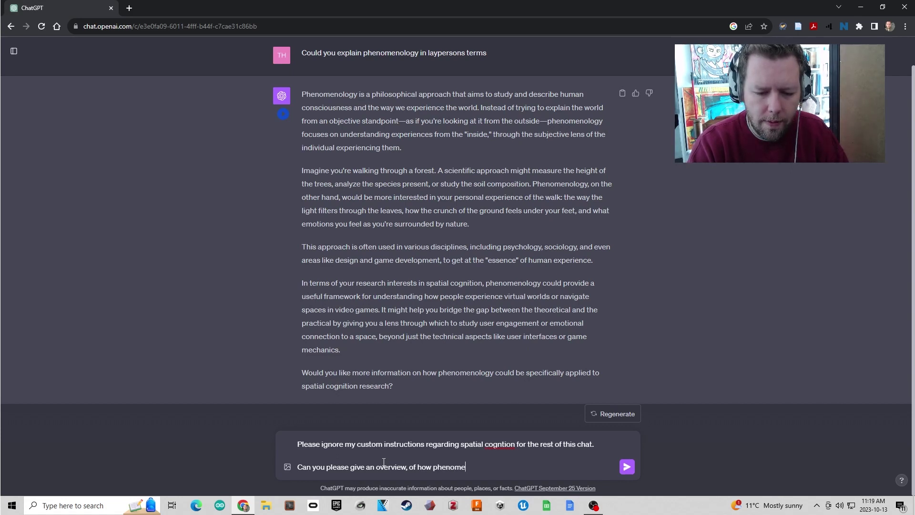
{"action": "type", "text": "nology is used i"}
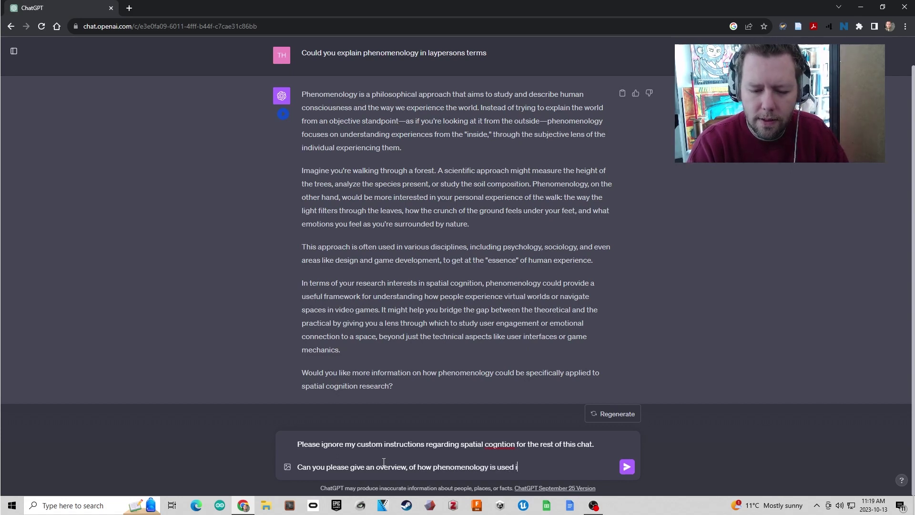
{"action": "type", "text": "n different file"}
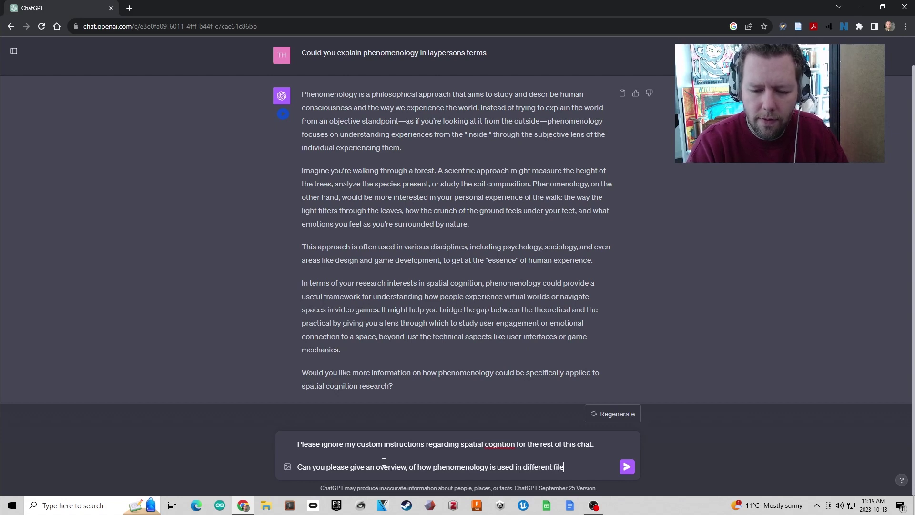
{"action": "type", "text": "d like phiologph"}
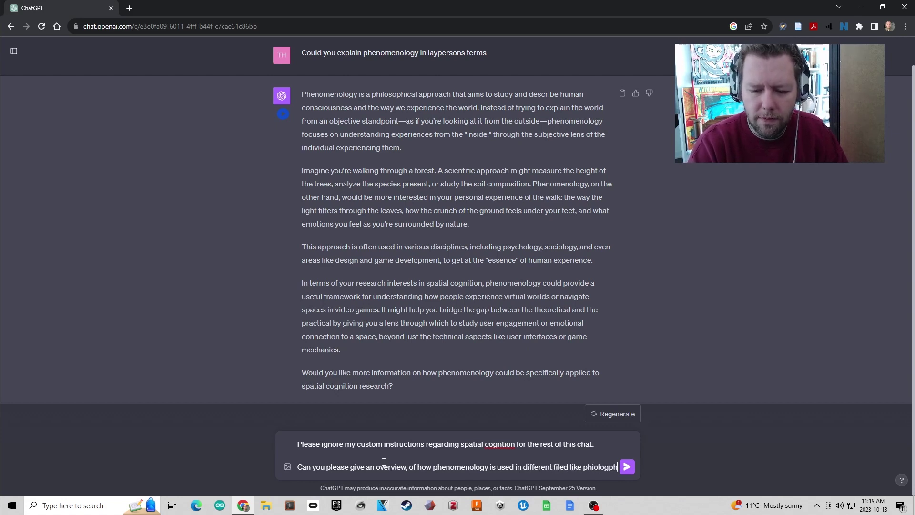
{"action": "type", "text": "y,"}
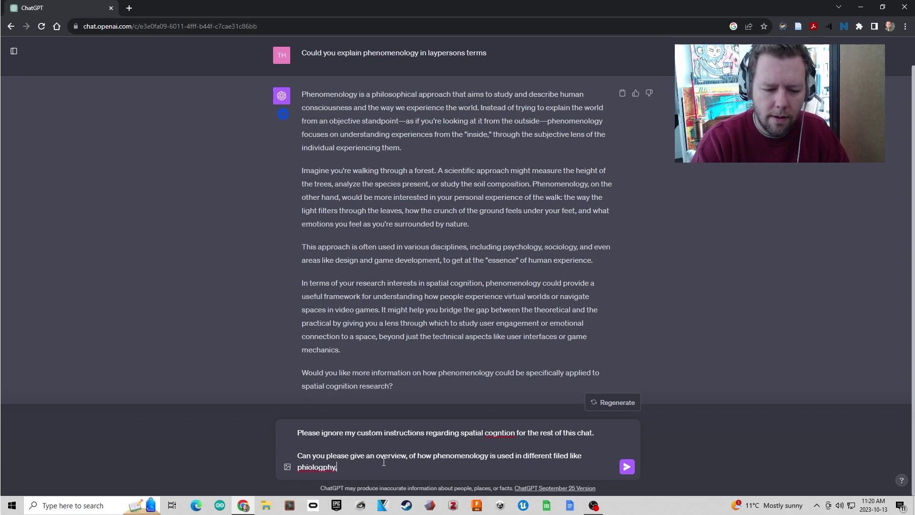
{"action": "type", "text": " art et"}
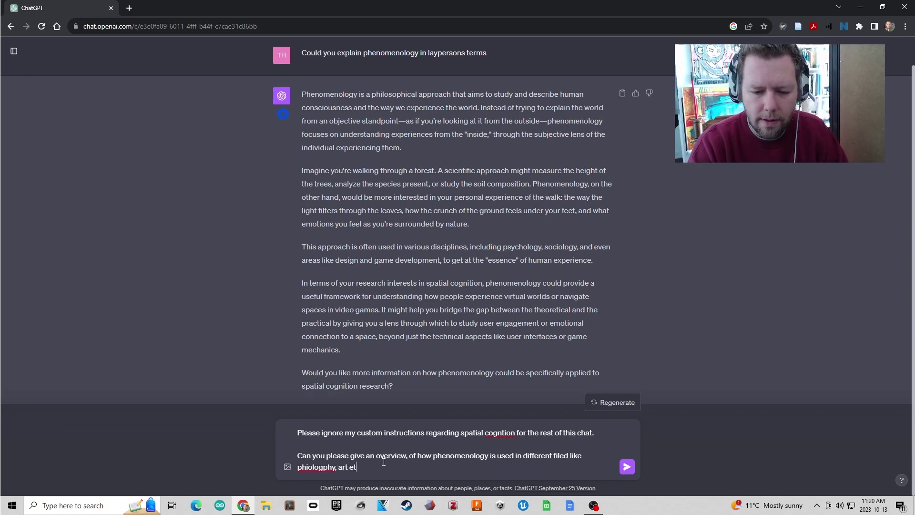
Step: Finish the request by also asking for perhaps some historical context, and send the message
{"action": "type", "text": "c, and perhaps"}
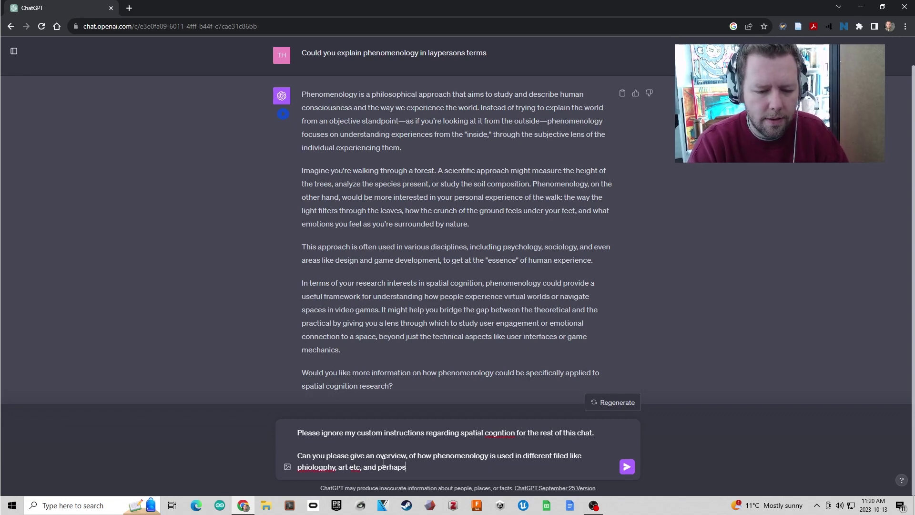
{"action": "type", "text": "some of the"}
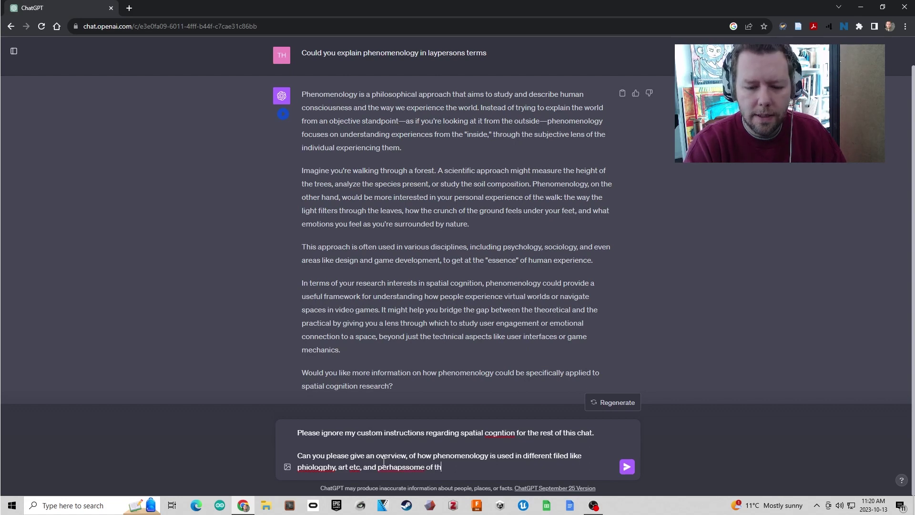
{"action": "key", "text": "BackSpace"}
{"action": "key", "text": "BackSpace"}
{"action": "key", "text": "BackSpace"}
{"action": "key", "text": "BackSpace"}
{"action": "key", "text": "BackSpace"}
{"action": "key", "text": "BackSpace"}
{"action": "key", "text": "BackSpace"}
{"action": "key", "text": "BackSpace"}
{"action": "key", "text": "BackSpace"}
{"action": "key", "text": "BackSpace"}
{"action": "key", "text": "BackSpace"}
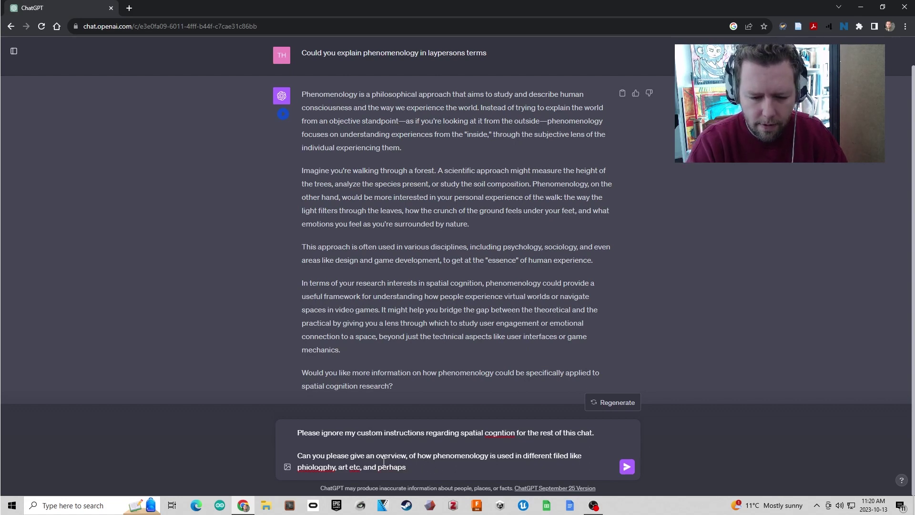
{"action": "type", "text": "some histroy"}
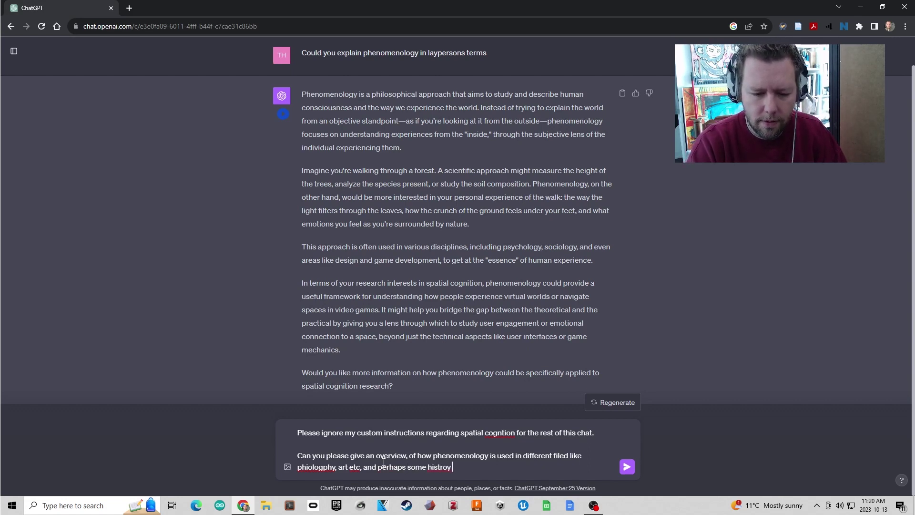
{"action": "key", "text": "BackSpace"}
{"action": "key", "text": "BackSpace"}
{"action": "type", "text": "ical cont"}
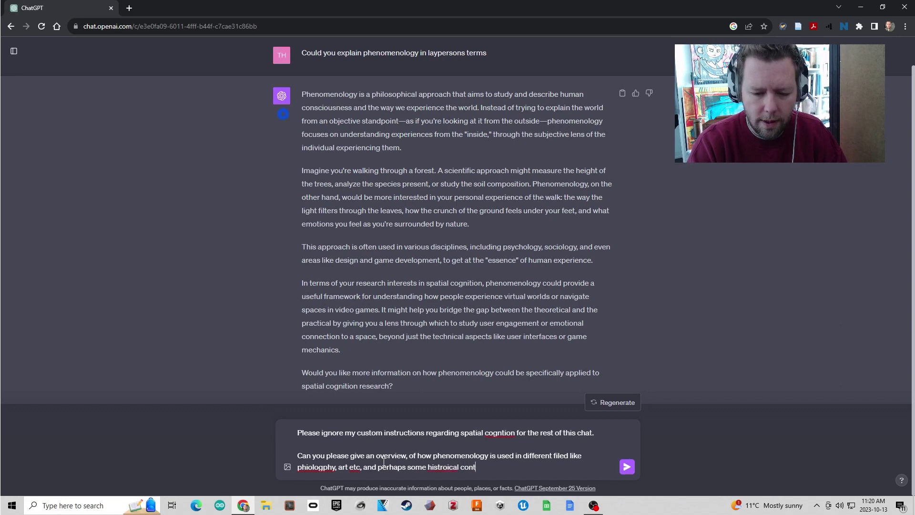
{"action": "type", "text": "ext."}
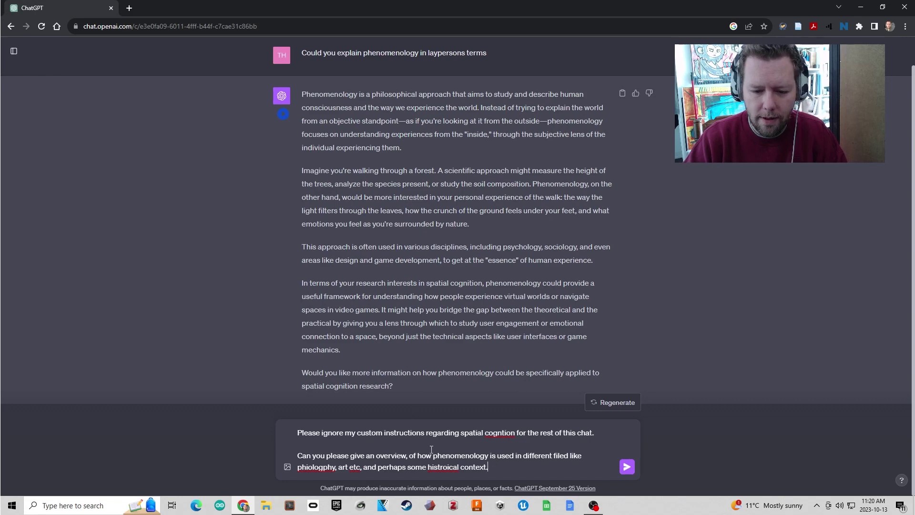
{"action": "left_click", "coordinate": [626, 468]}
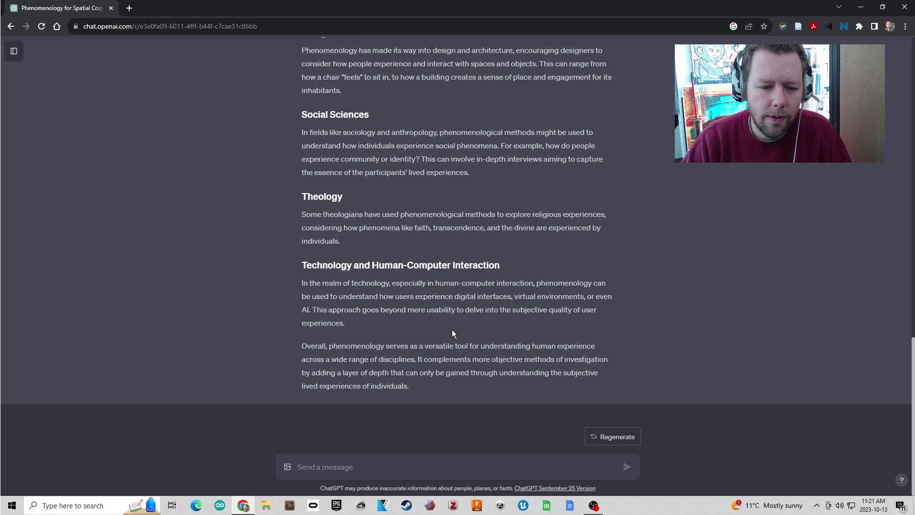
Step: Review the reply's field-by-field overview and highlight the Technology and Human-Computer Interaction section
{"action": "scroll", "coordinate": [452, 272], "scroll_direction": "up", "scroll_amount": 2}
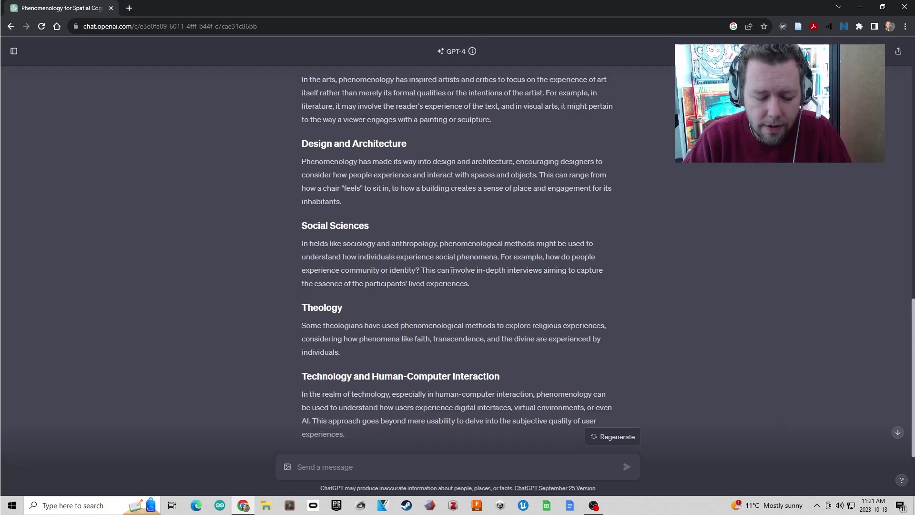
{"action": "scroll", "coordinate": [452, 271], "scroll_direction": "down", "scroll_amount": 2}
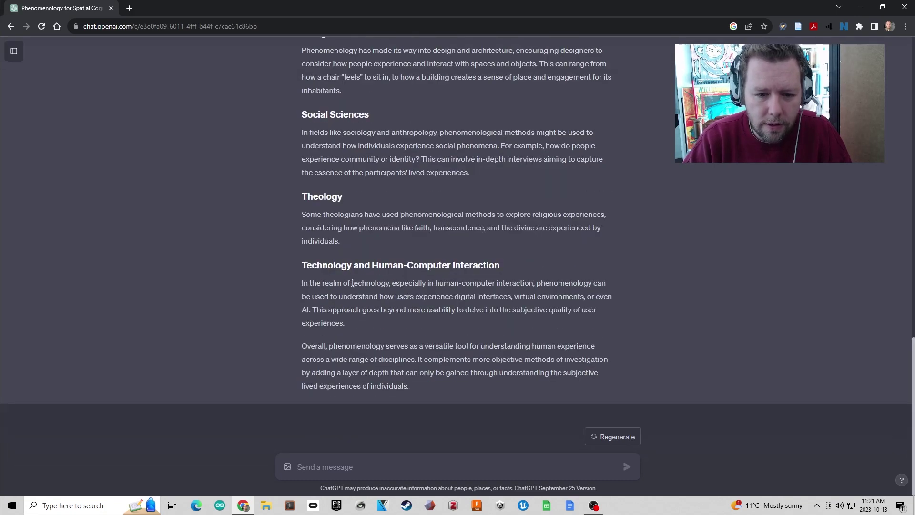
{"action": "left_click_drag", "start_coordinate": [301, 267], "coordinate": [371, 328]}
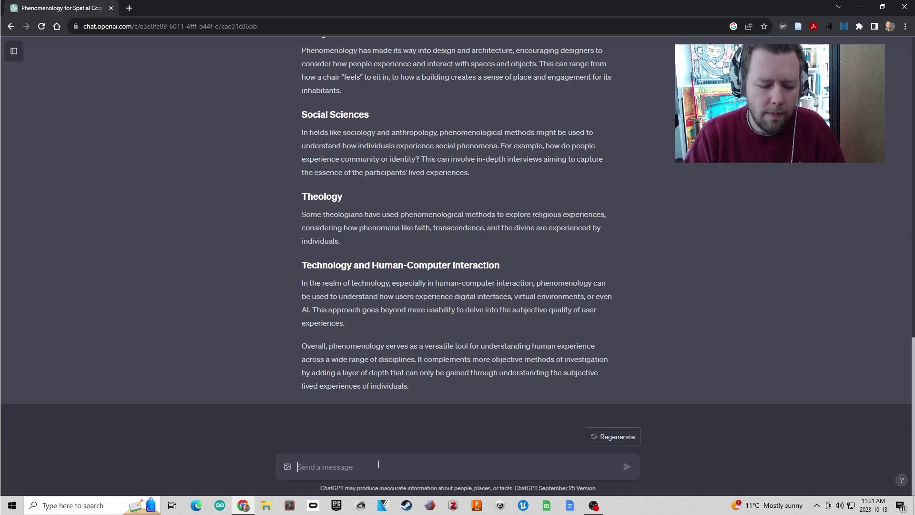
Step: Draft a message asking "What are some common ways that people use the term or concept incorrectly?" followed by a new line
{"action": "type", "text": "What are"}
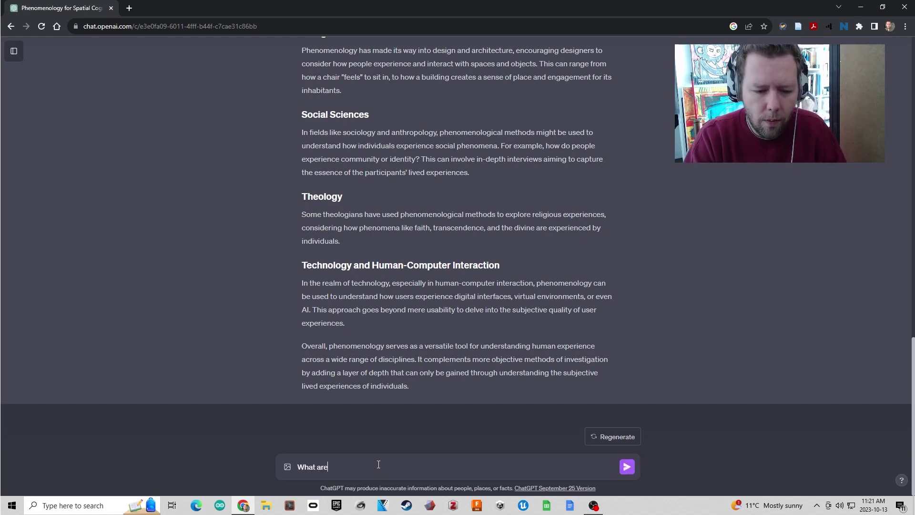
{"action": "type", "text": " some common"}
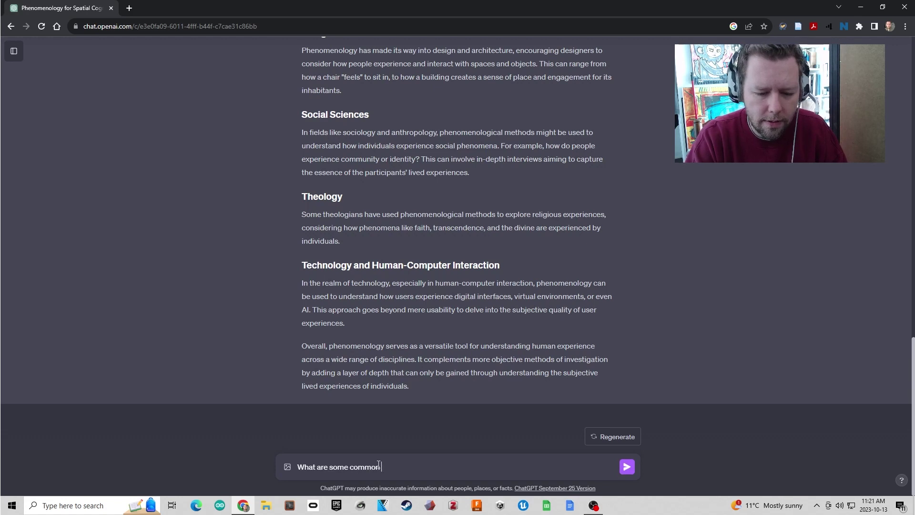
{"action": "type", "text": " ways that people u"}
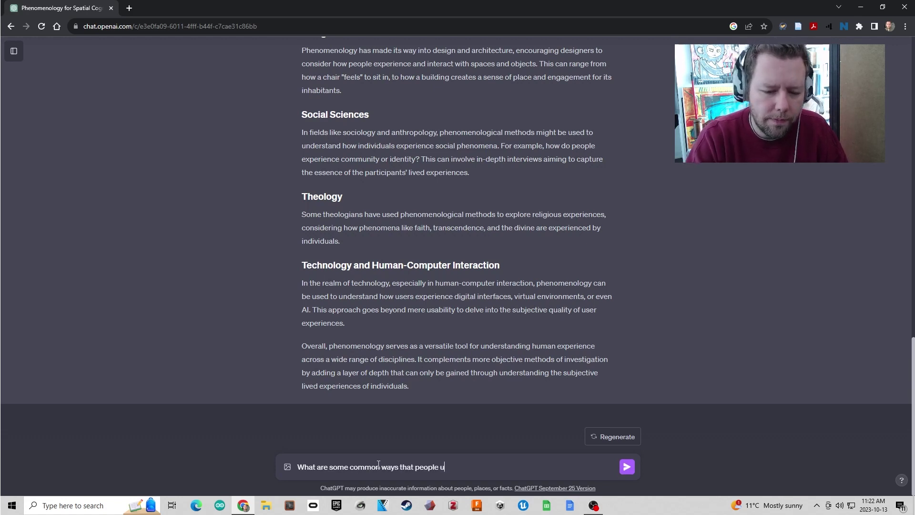
{"action": "type", "text": "se the term or conce"}
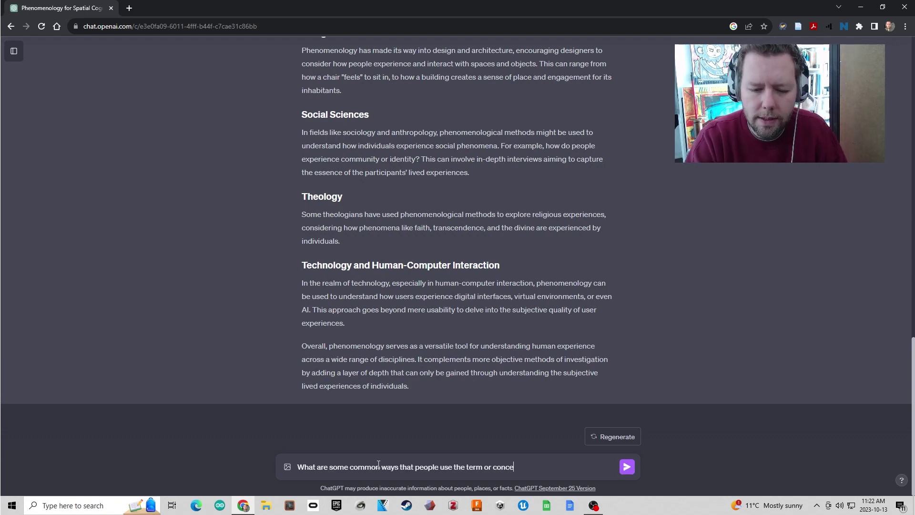
{"action": "type", "text": "pt incorrectly? C"}
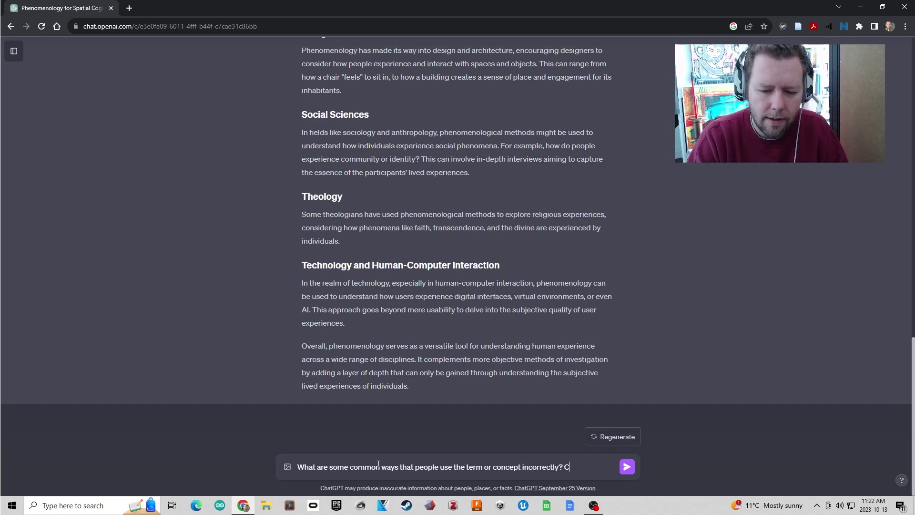
{"action": "key", "text": "shift+Return"}
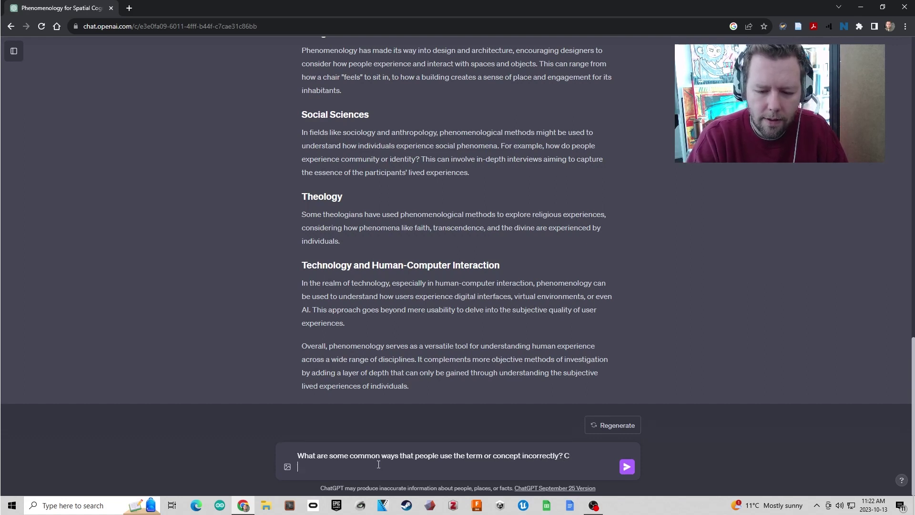
{"action": "key", "text": "BackSpace"}
{"action": "key", "text": "BackSpace"}
{"action": "key", "text": "shift+Return"}
Step: Begin a second request in the message draft with "Would you please offer suggesions on"
{"action": "type", "text": "Woul you"}
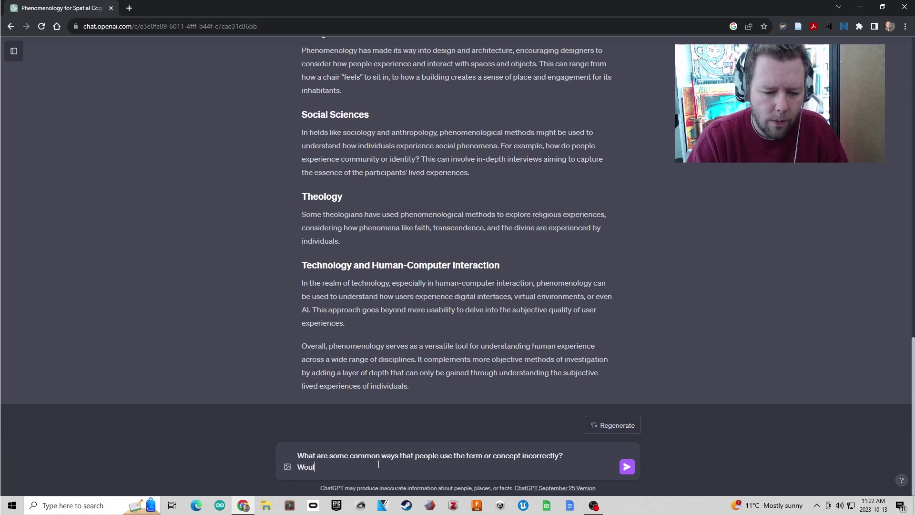
{"action": "key", "text": "BackSpace"}
{"action": "key", "text": "BackSpace"}
{"action": "key", "text": "BackSpace"}
{"action": "key", "text": "BackSpace"}
{"action": "type", "text": "d yo uplease"}
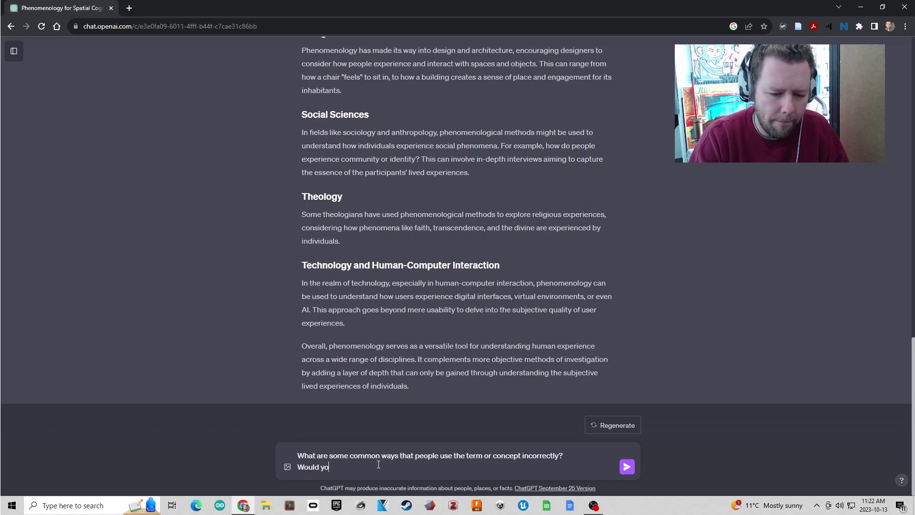
{"action": "key", "text": "BackSpace"}
{"action": "key", "text": "BackSpace"}
{"action": "key", "text": "BackSpace"}
{"action": "key", "text": "BackSpace"}
{"action": "key", "text": "BackSpace"}
{"action": "key", "text": "BackSpace"}
{"action": "key", "text": "BackSpace"}
{"action": "key", "text": "BackSpace"}
{"action": "key", "text": "BackSpace"}
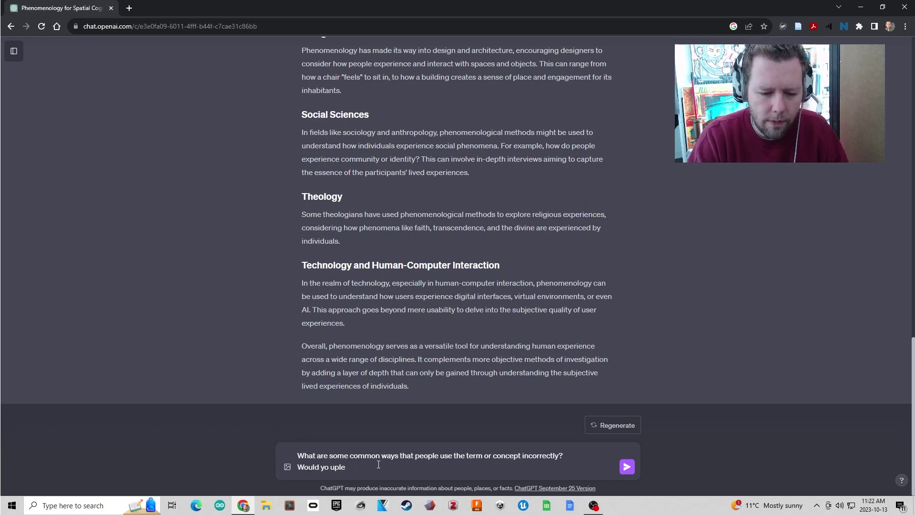
{"action": "type", "text": "u please offere"}
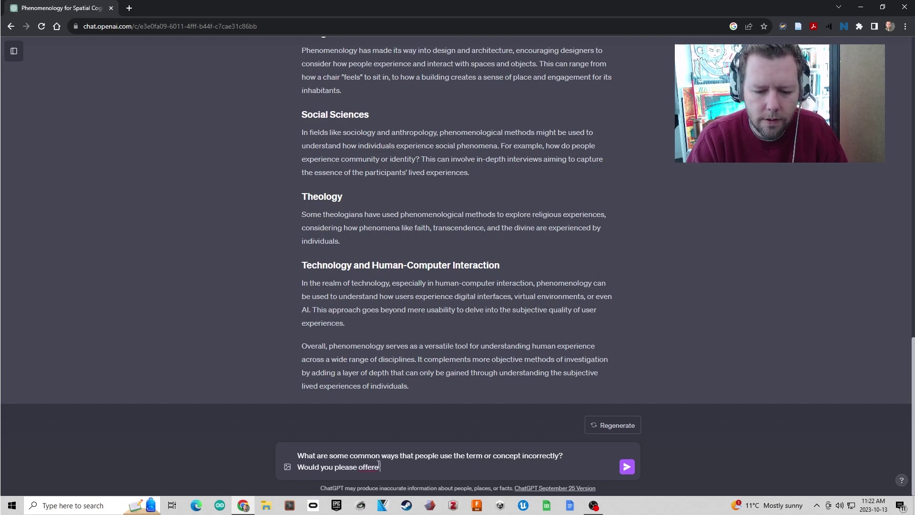
{"action": "key", "text": "BackSpace"}
{"action": "type", "text": "sugg"}
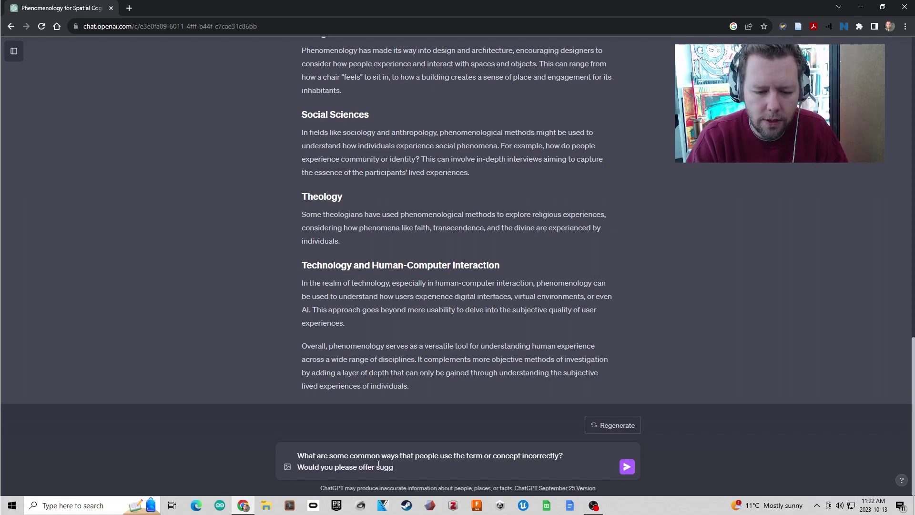
{"action": "type", "text": "esions on "}
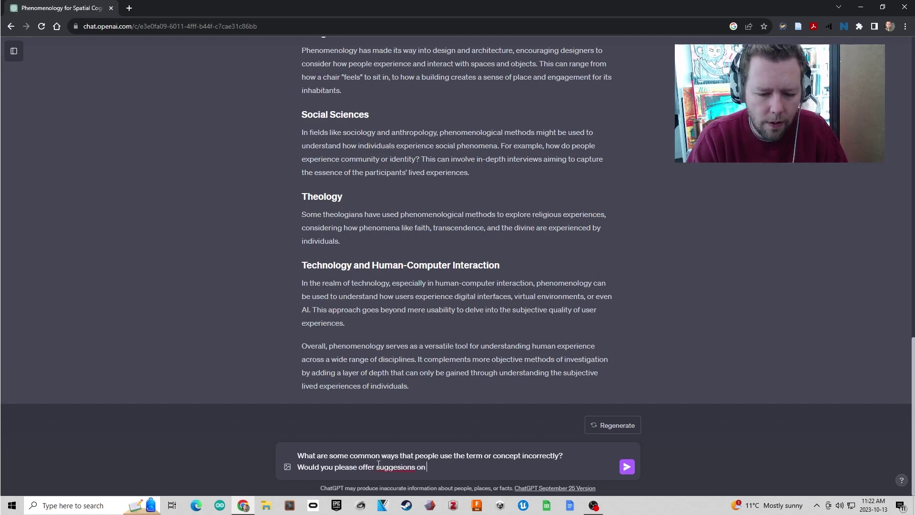
Step: Complete the request with "how to be most accurate / true to the concept when trying to engage with the lens" and send the message
{"action": "type", "text": "how t"}
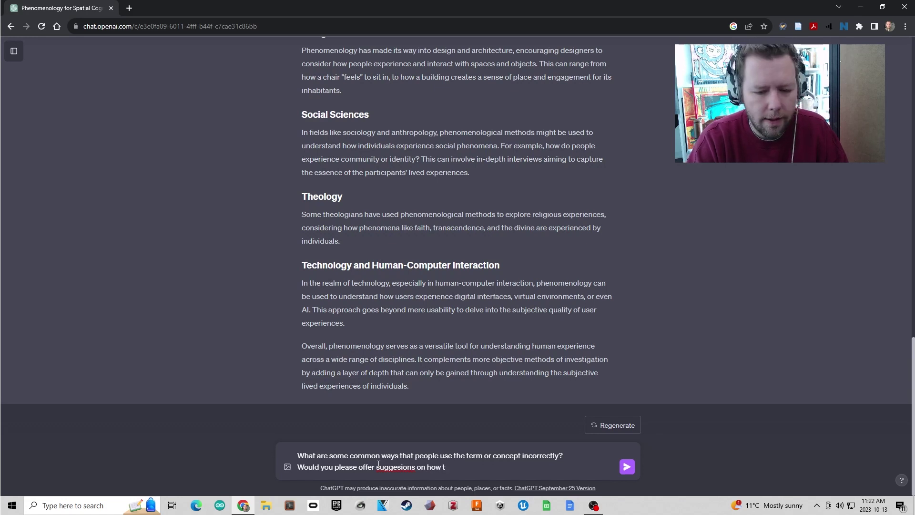
{"action": "type", "text": "o "}
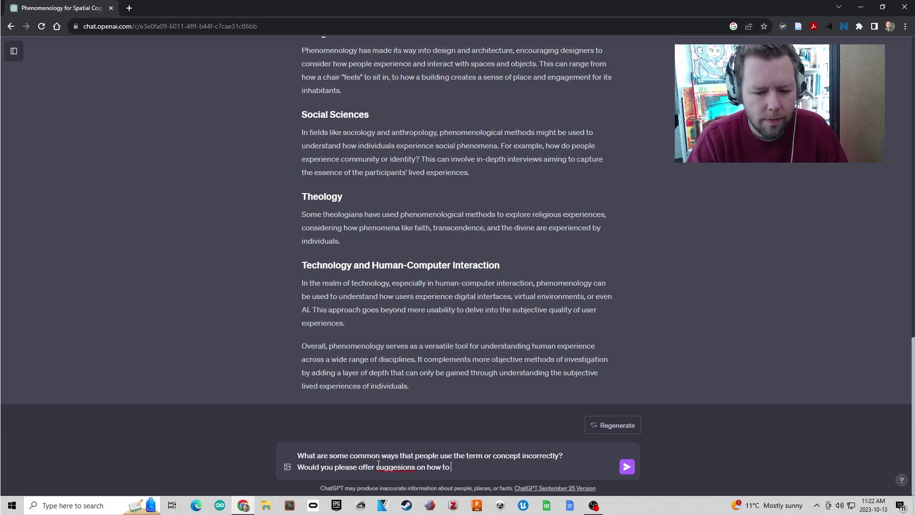
{"action": "type", "text": "be most "}
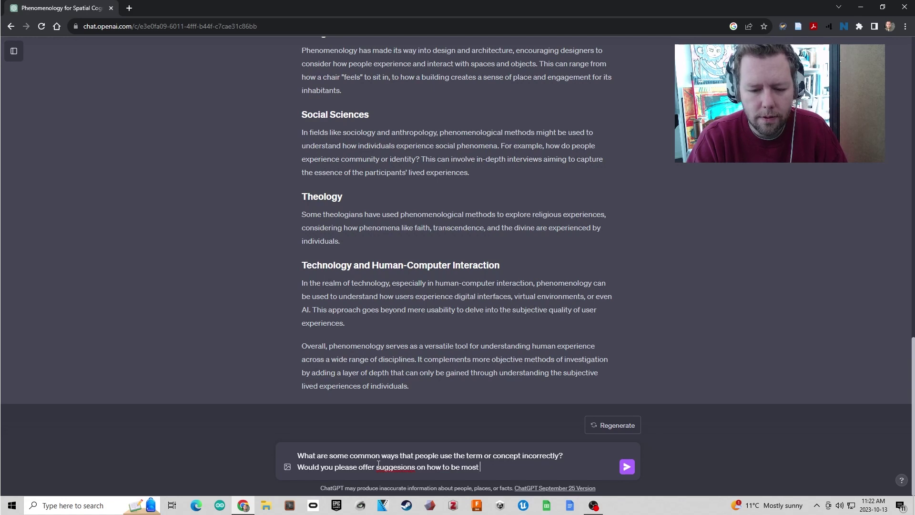
{"action": "type", "text": "accurate /"}
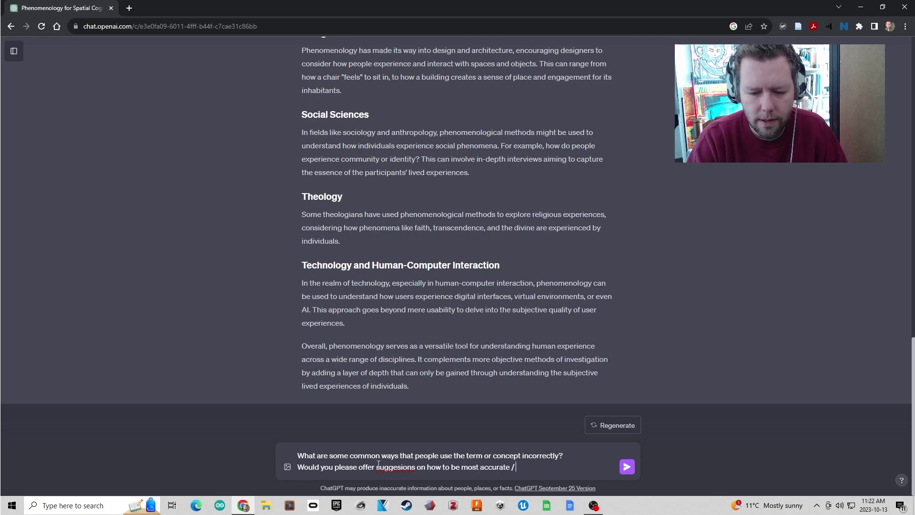
{"action": "type", "text": " true to the concept whne"}
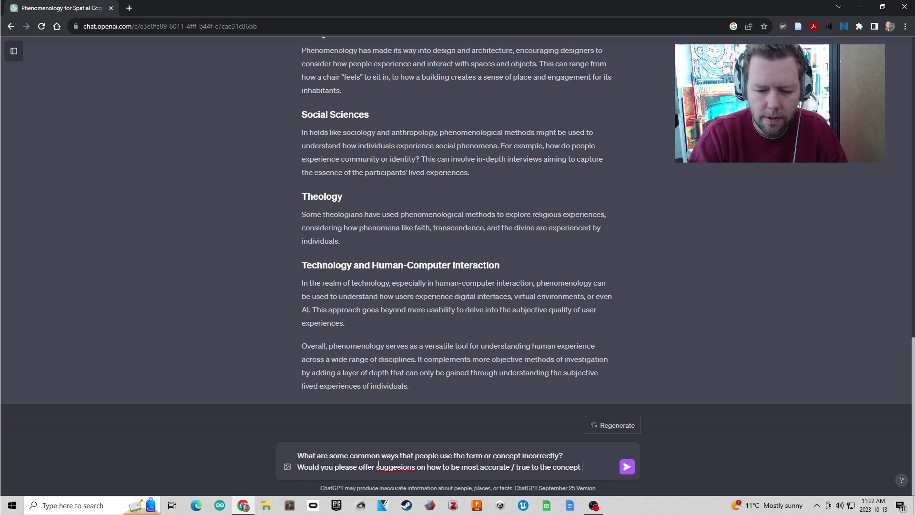
{"action": "key", "text": "BackSpace"}
{"action": "key", "text": "BackSpace"}
{"action": "type", "text": "en tryin"}
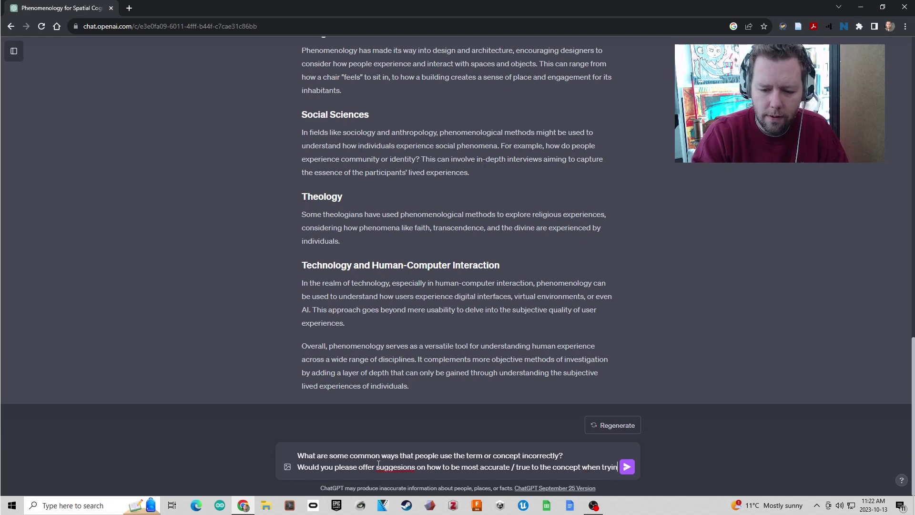
{"action": "type", "text": "g to engage with the"}
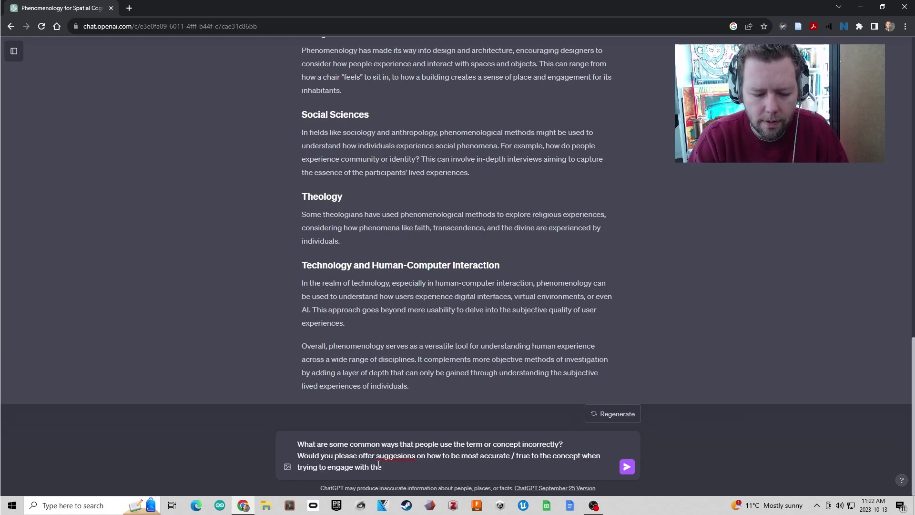
{"action": "type", "text": " q"}
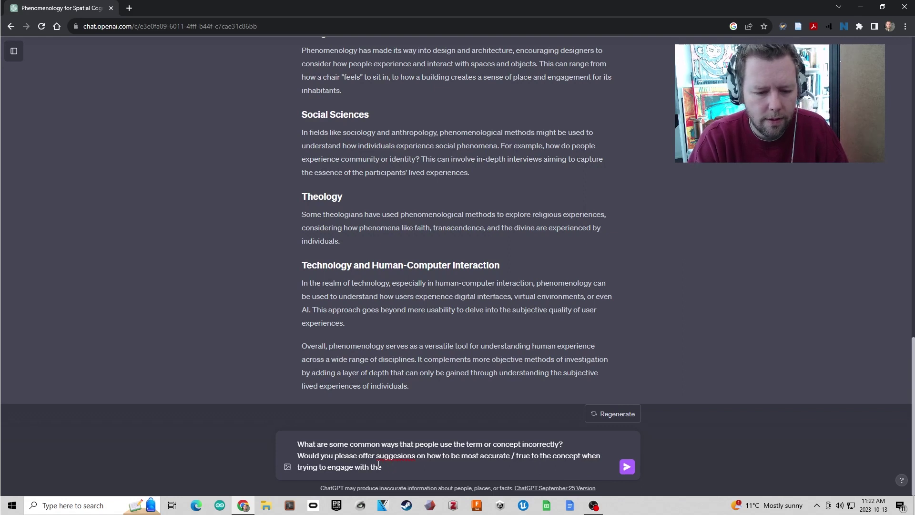
{"action": "type", "text": "lens"}
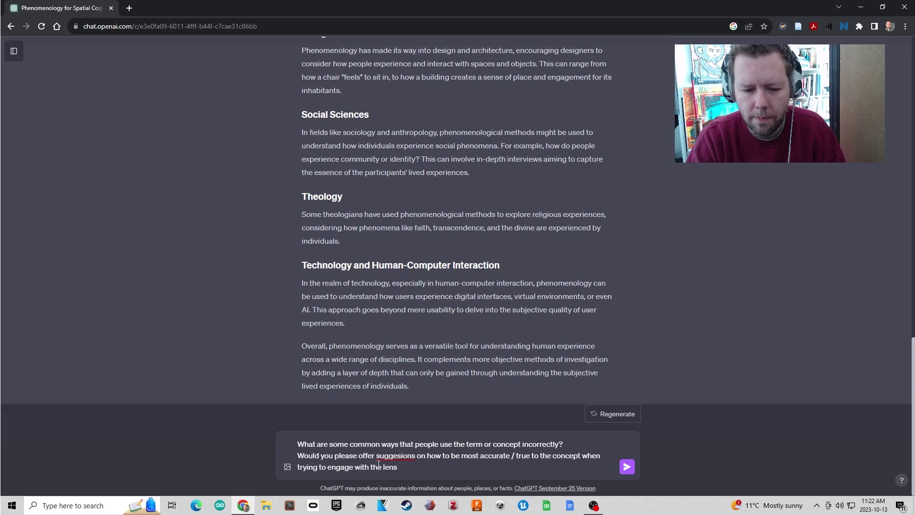
{"action": "key", "text": "Return"}
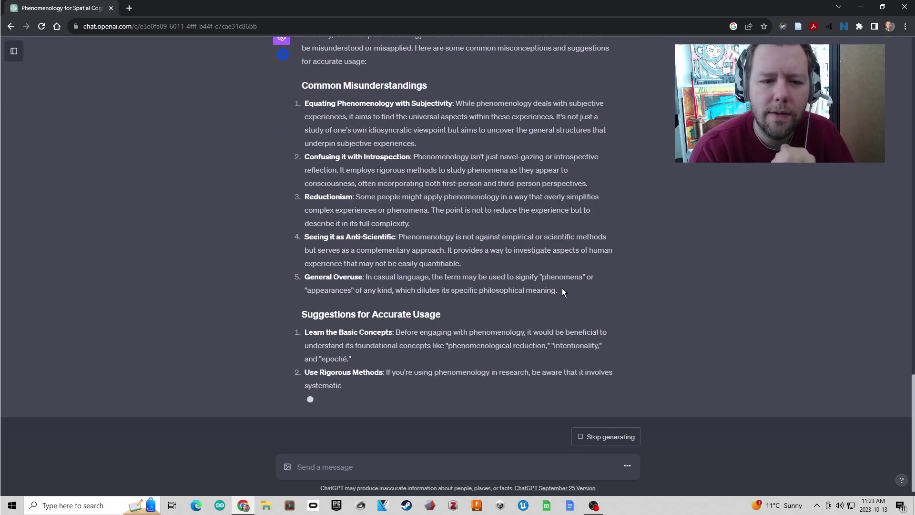
Step: Review the reply, highlighting "first-person and third-person perspectives" under Common Misunderstandings and the text from Suggestions for Accurate Usage onward
{"action": "scroll", "coordinate": [567, 214], "scroll_direction": "up", "scroll_amount": 2}
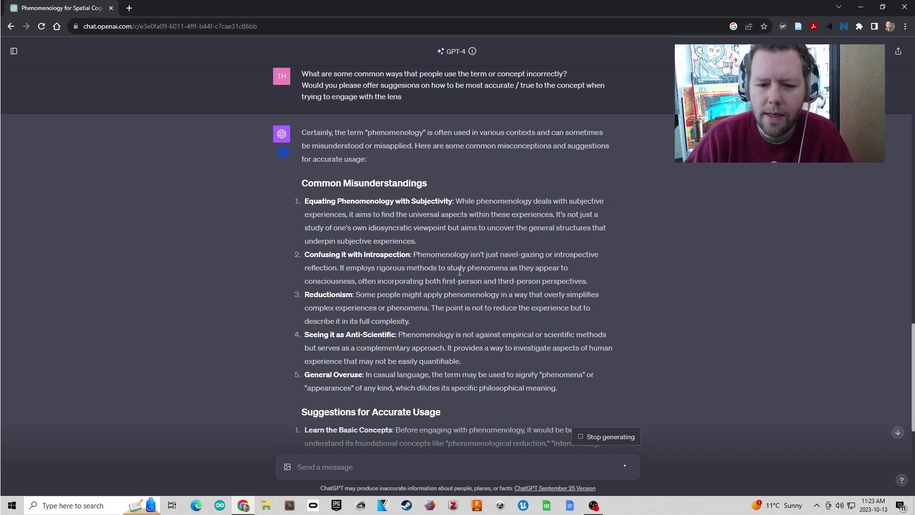
{"action": "left_click_drag", "start_coordinate": [442, 281], "coordinate": [597, 283]}
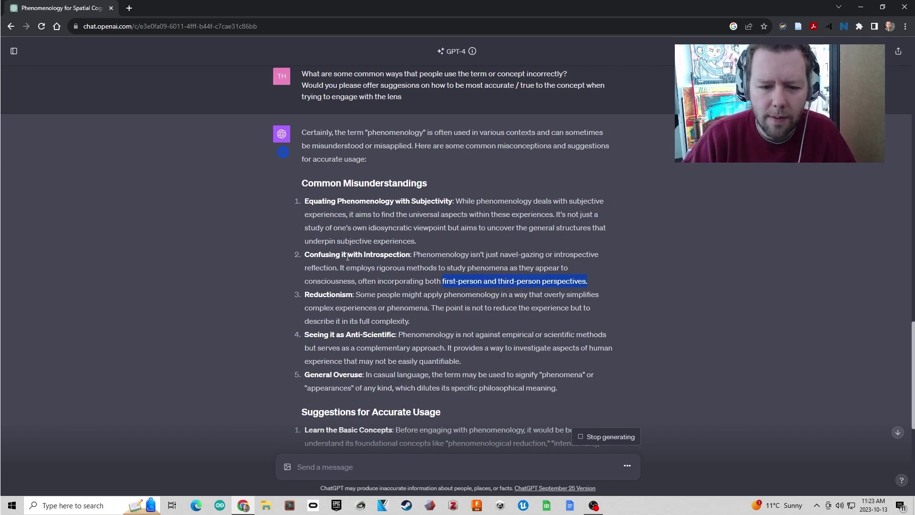
{"action": "scroll", "coordinate": [292, 189], "scroll_direction": "down", "scroll_amount": 2}
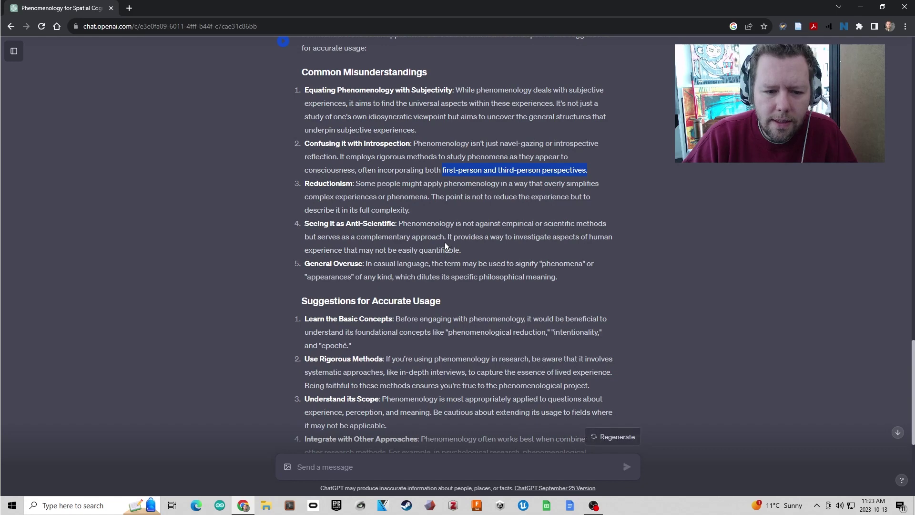
{"action": "scroll", "coordinate": [426, 312], "scroll_direction": "down", "scroll_amount": 2}
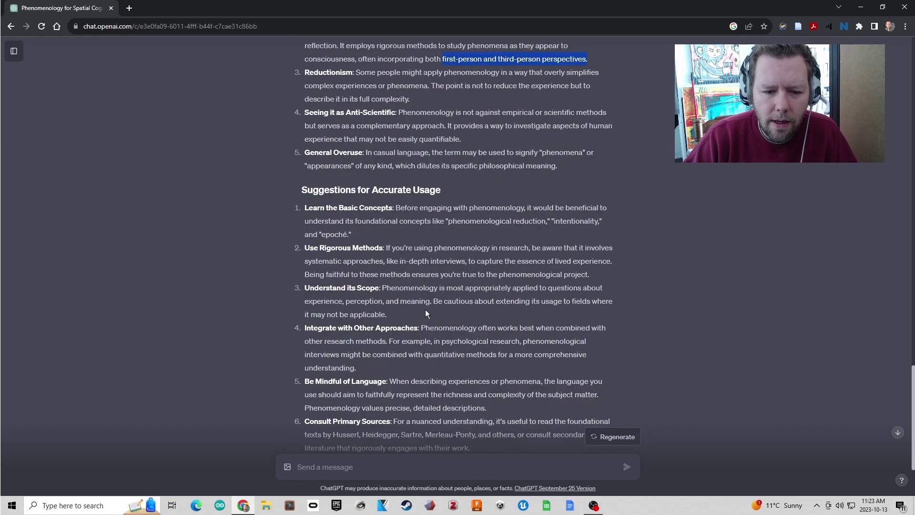
{"action": "left_click", "coordinate": [308, 189]}
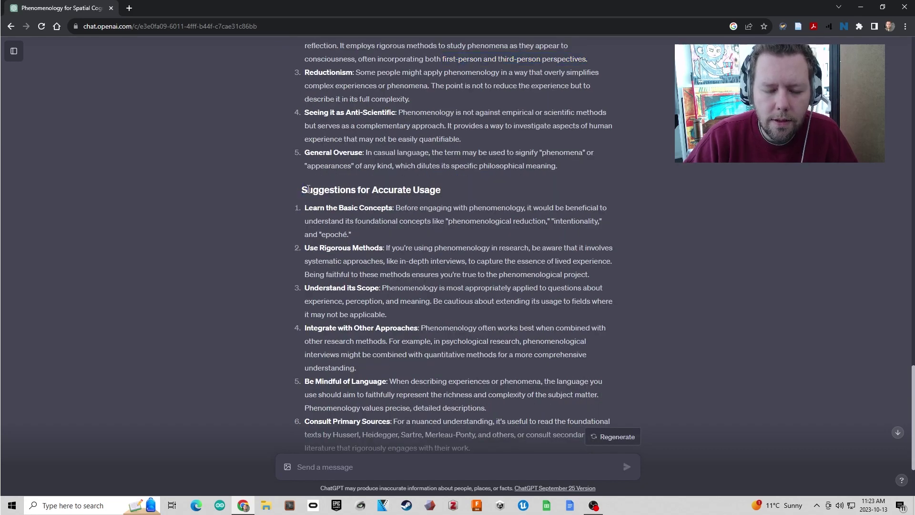
{"action": "left_click_drag", "start_coordinate": [308, 189], "coordinate": [517, 326]}
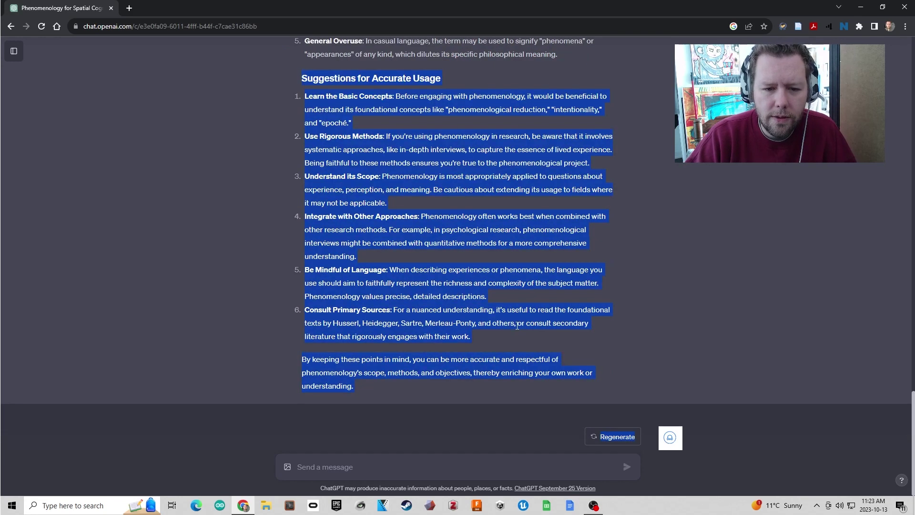
Step: Send the message "Could you please suggest 5 cannoncial and contemporary sources to further get up to speed with the topic"
{"action": "left_click", "coordinate": [430, 463]}
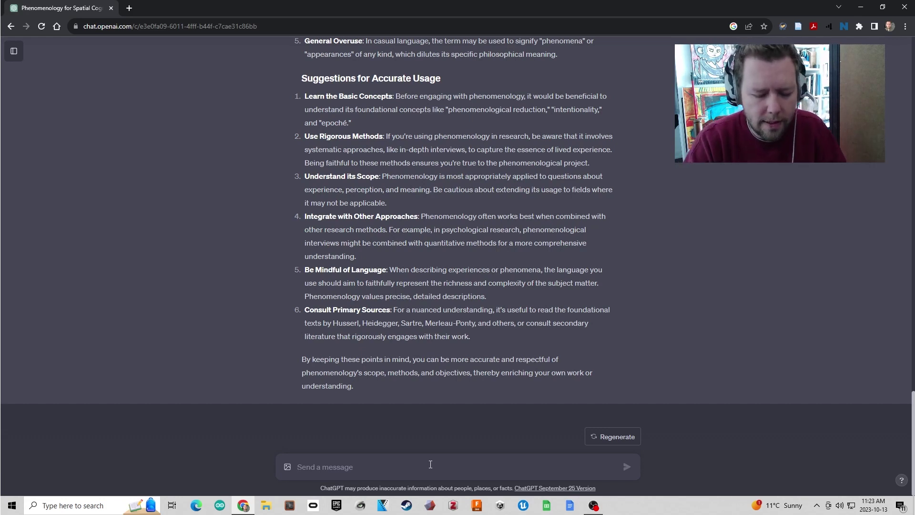
{"action": "type", "text": "Could"}
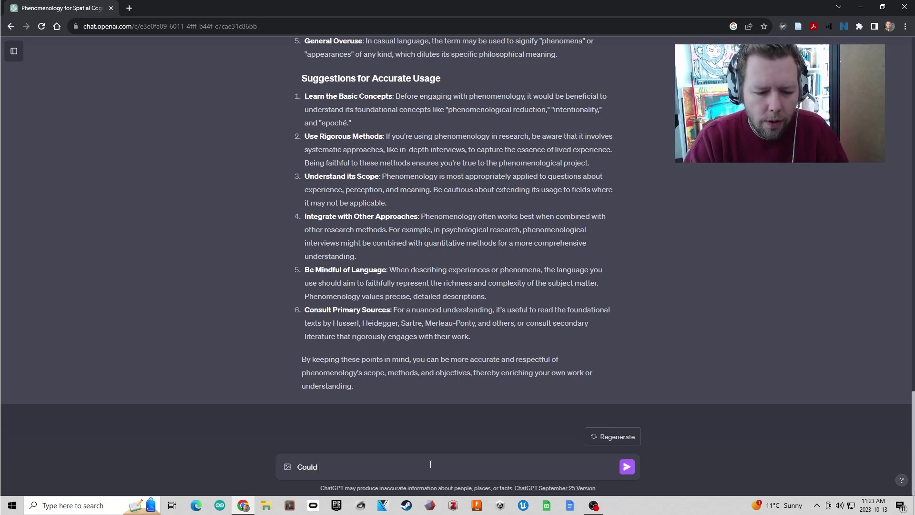
{"action": "type", "text": " you please suggest "}
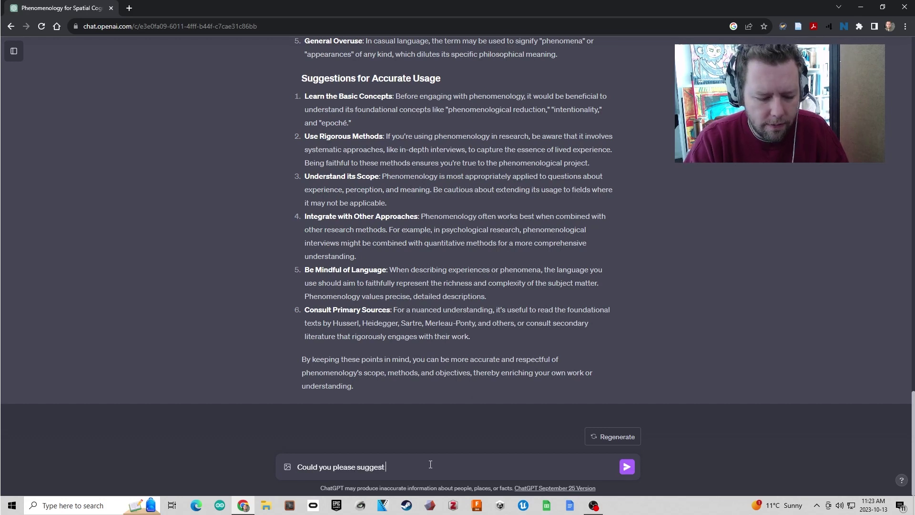
{"action": "type", "text": "5 "}
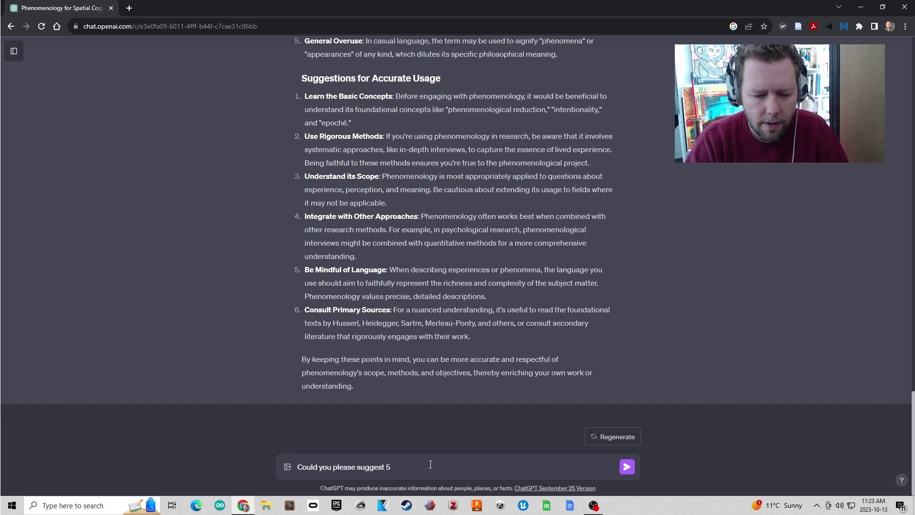
{"action": "type", "text": "cannoncial"}
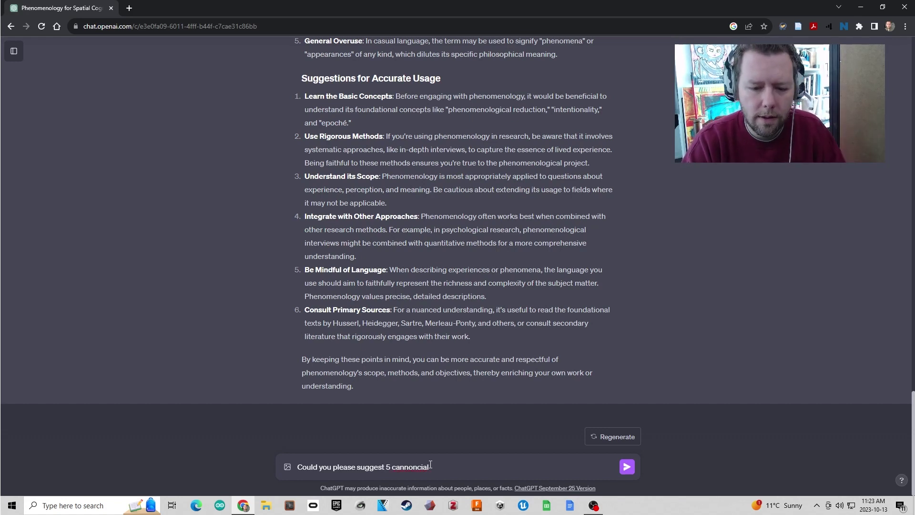
{"action": "type", "text": "and conte"}
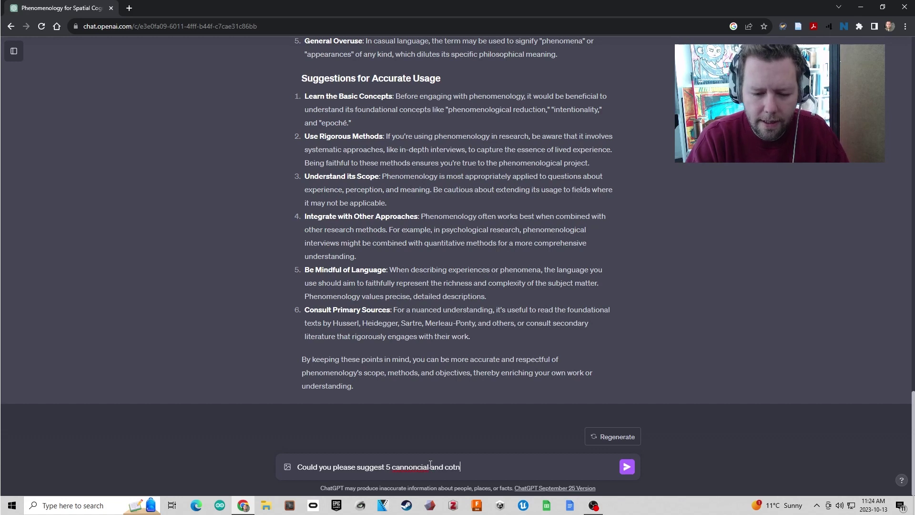
{"action": "type", "text": "mpor"}
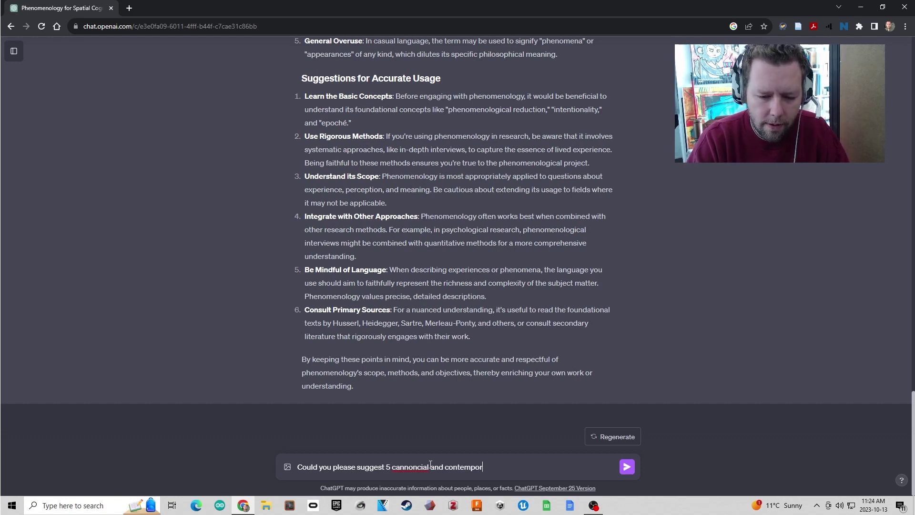
{"action": "type", "text": "ary sources to fut"}
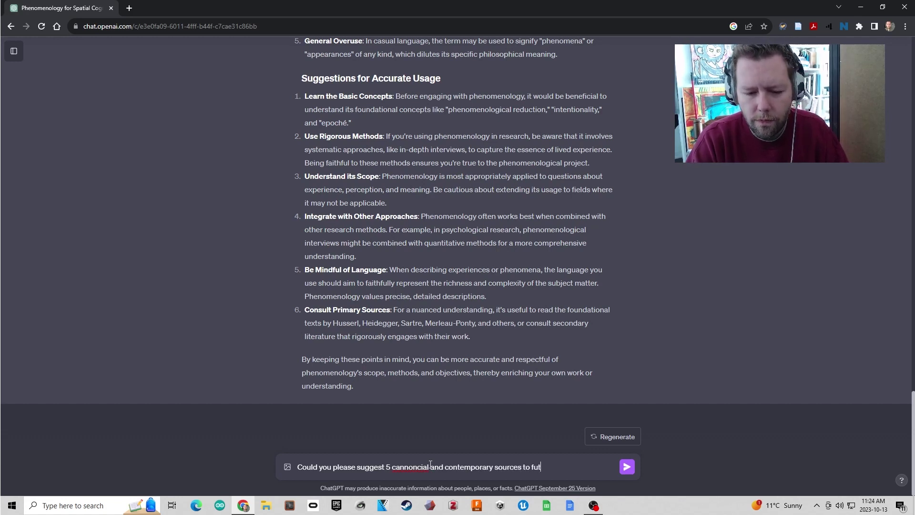
{"action": "key", "text": "BackSpace"}
{"action": "type", "text": "rther "}
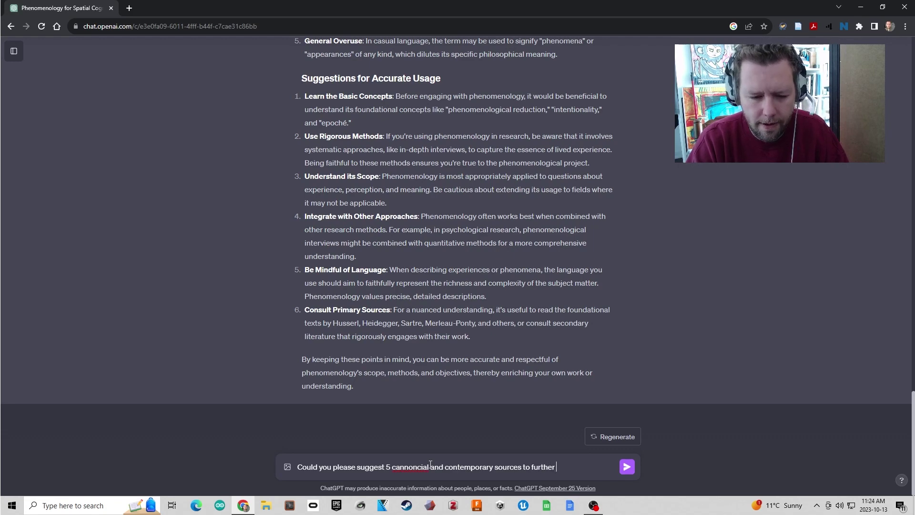
{"action": "type", "text": "get up to speed with"}
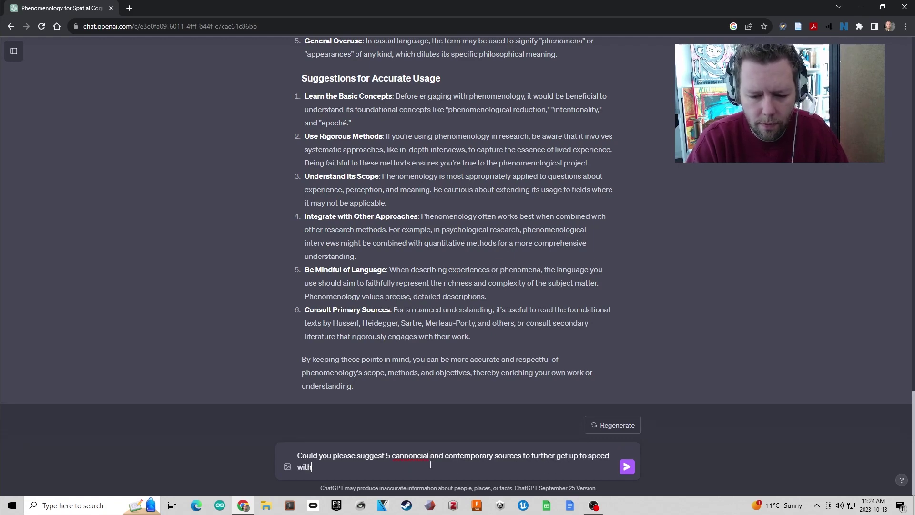
{"action": "type", "text": " the topic"}
{"action": "key", "text": "Return"}
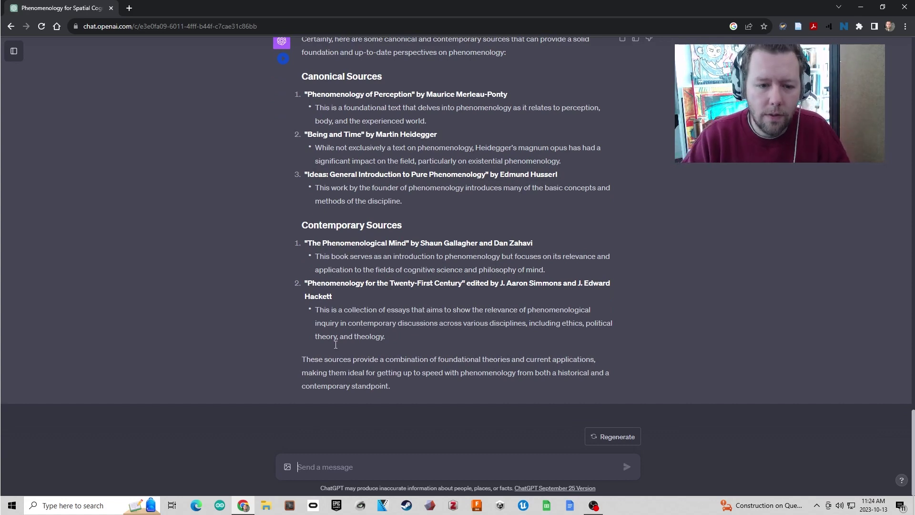
Step: Send the follow-up message "Can you double chekc the list for me, are these soruces real?"
{"action": "type", "text": "Can yo"}
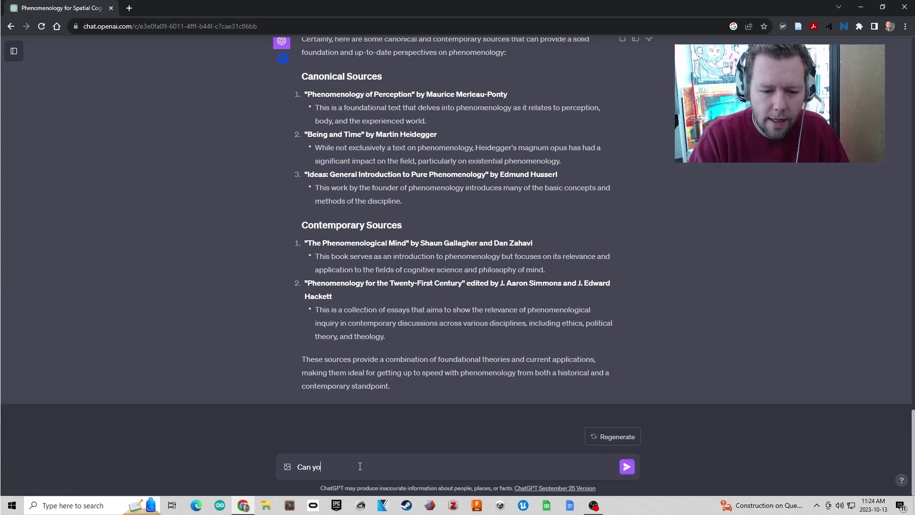
{"action": "type", "text": "u double ch"}
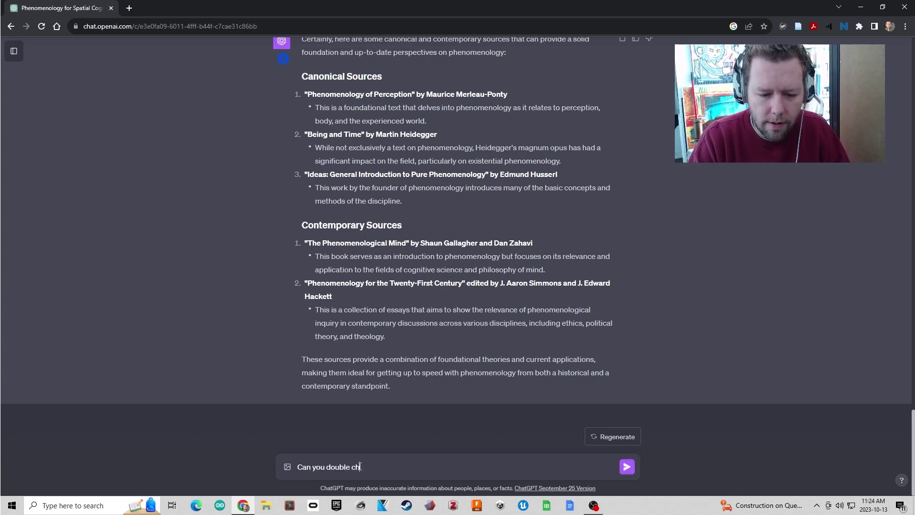
{"action": "type", "text": "ekc the"}
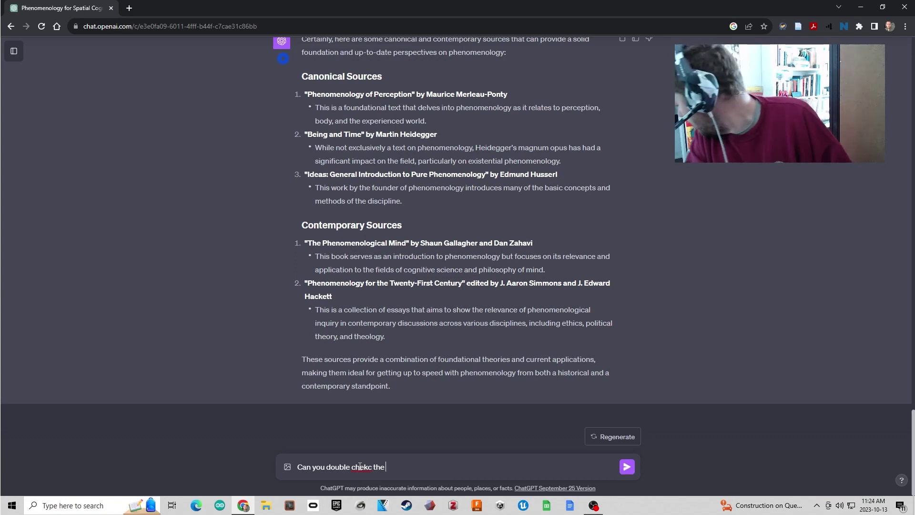
{"action": "type", "text": "list ofr m"}
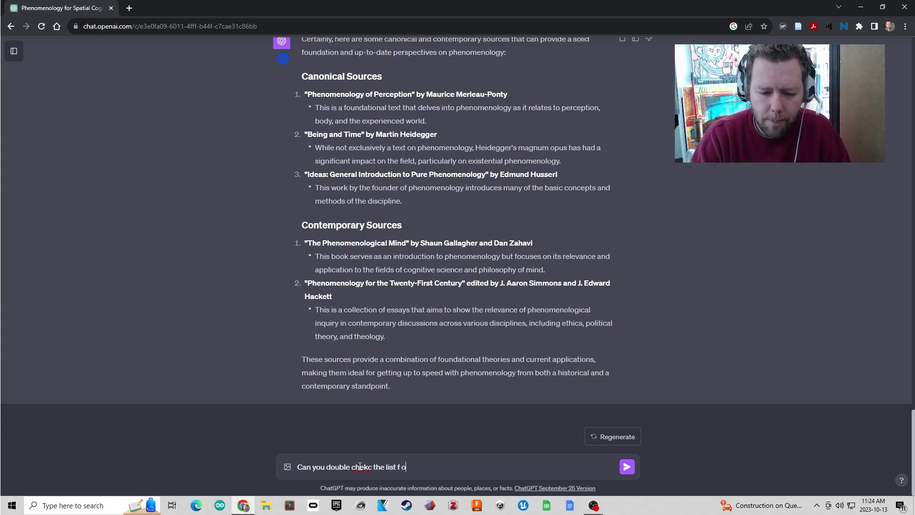
{"action": "type", "text": "or me, are these soruces"}
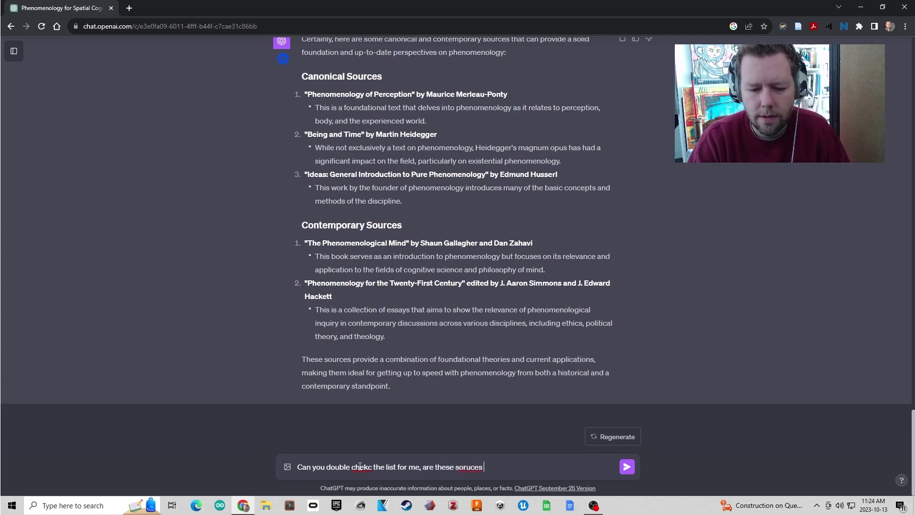
{"action": "type", "text": " real?"}
{"action": "key", "text": "Return"}
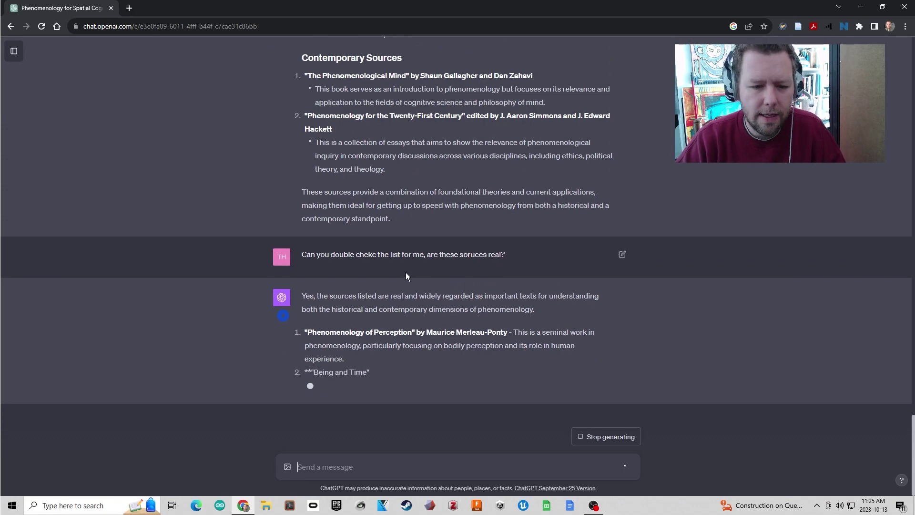
Step: Copy the "The Phenomenological Mind" title and authors from Contemporary Sources and search Google for that text in a new browser tab
{"action": "scroll", "coordinate": [402, 216], "scroll_direction": "up", "scroll_amount": 5}
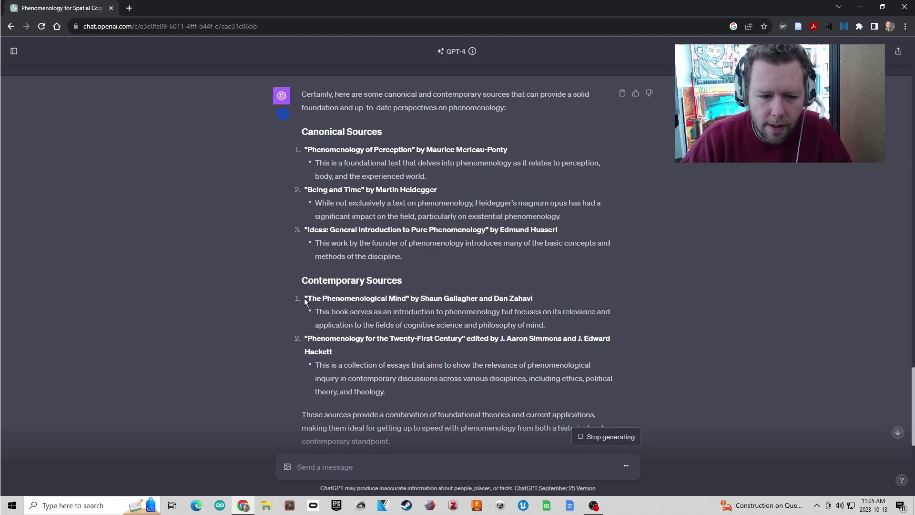
{"action": "left_click_drag", "start_coordinate": [354, 300], "coordinate": [547, 303]}
{"action": "key", "text": "ctrl+c"}
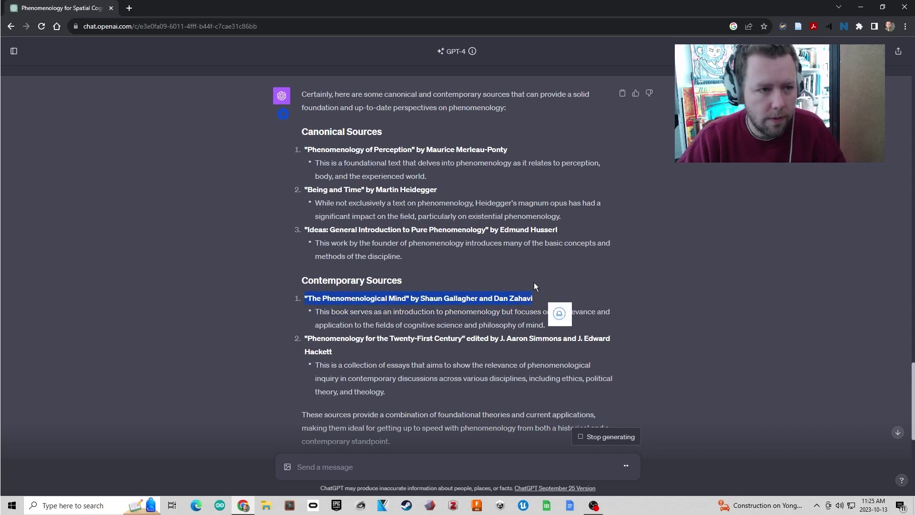
{"action": "left_click", "coordinate": [130, 8]}
{"action": "key", "text": "ctrl+v"}
{"action": "key", "text": "Return"}
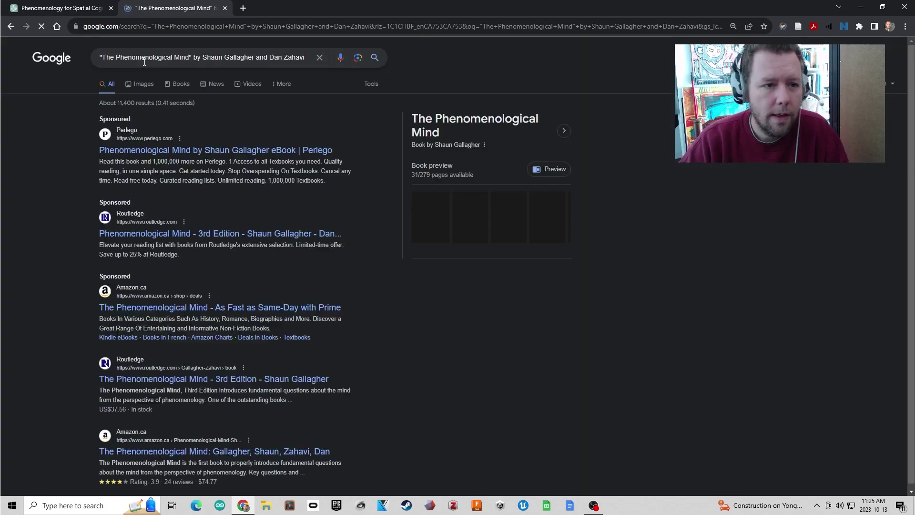
Step: Open the Routledge 3rd Edition result for the book and read its description, highlighting the opening paragraph
{"action": "left_click", "coordinate": [176, 234]}
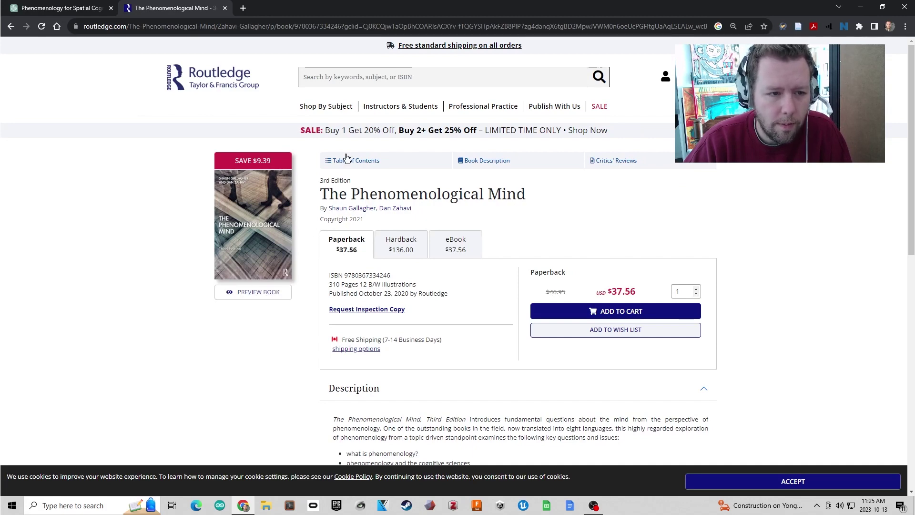
{"action": "scroll", "coordinate": [552, 264], "scroll_direction": "down", "scroll_amount": 7}
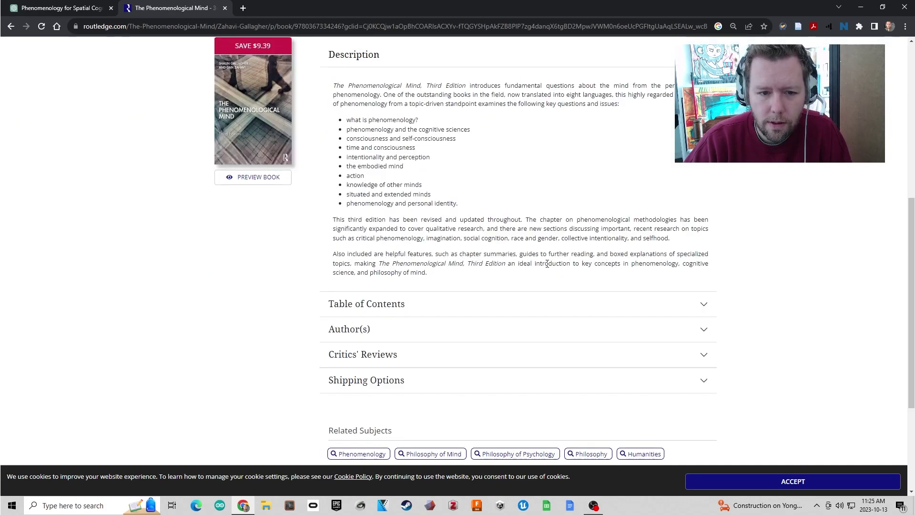
{"action": "scroll", "coordinate": [541, 270], "scroll_direction": "up", "scroll_amount": 2}
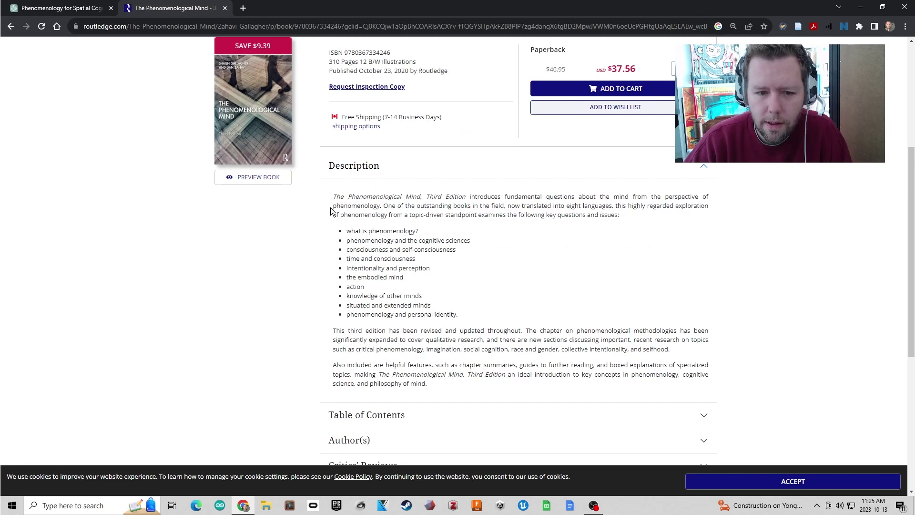
{"action": "left_click_drag", "start_coordinate": [337, 196], "coordinate": [647, 232]}
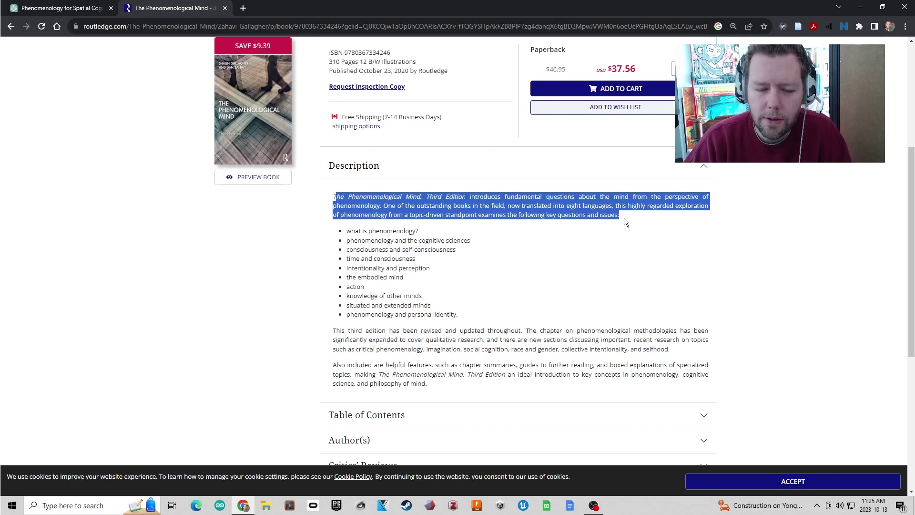
{"action": "left_click", "coordinate": [531, 215]}
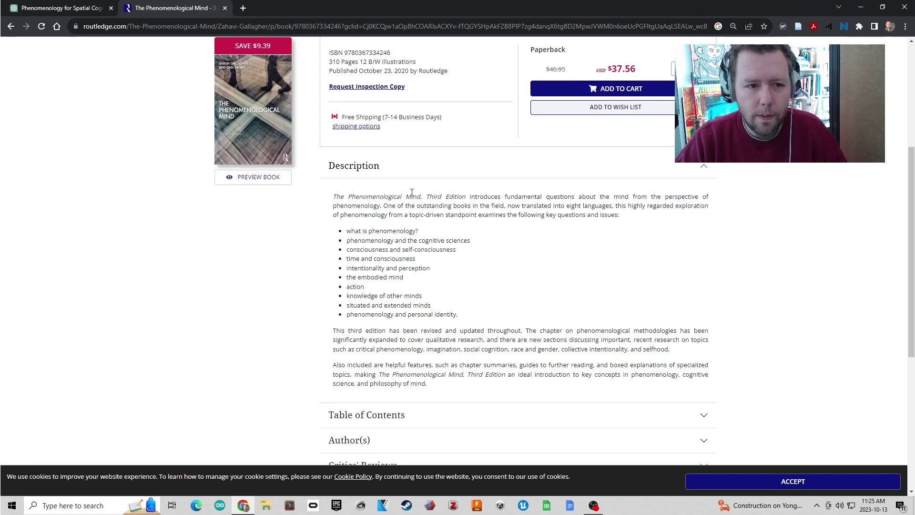
Step: Return to the ChatGPT conversation to review the reply about whether the sources are real, and recheck the Routledge book page
{"action": "left_click", "coordinate": [73, 10]}
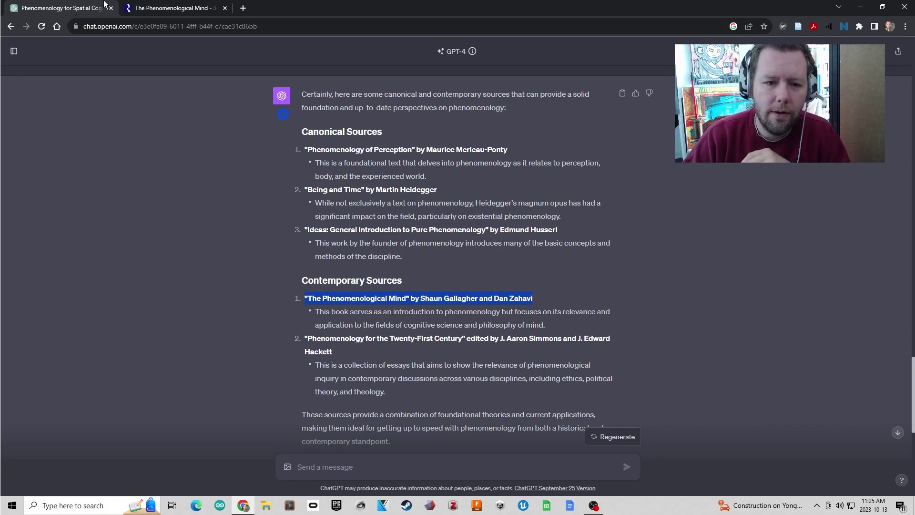
{"action": "scroll", "coordinate": [400, 249], "scroll_direction": "down", "scroll_amount": 8}
{"action": "scroll", "coordinate": [400, 249], "scroll_direction": "up", "scroll_amount": 2}
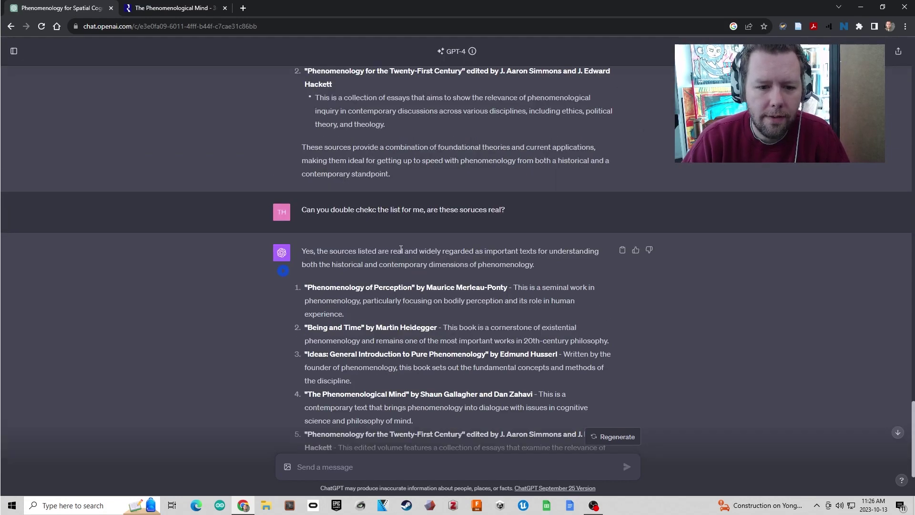
{"action": "scroll", "coordinate": [400, 249], "scroll_direction": "down", "scroll_amount": 3}
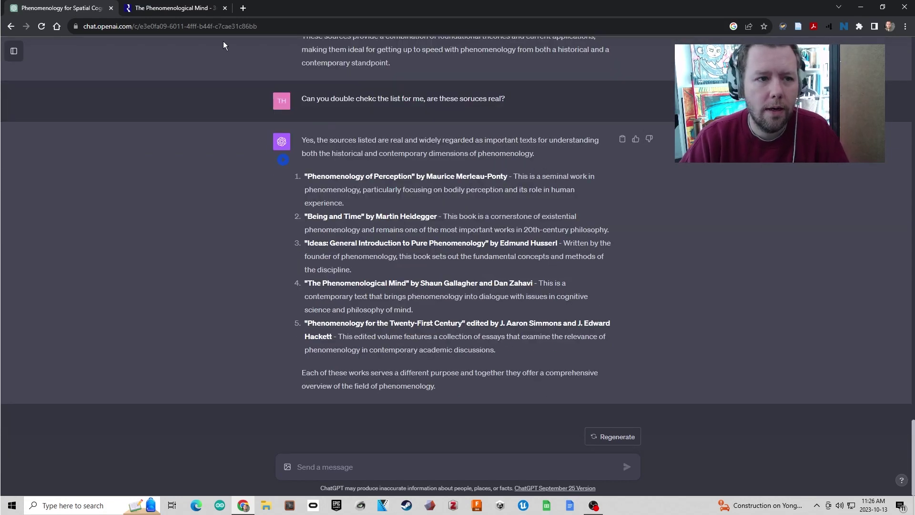
{"action": "left_click", "coordinate": [190, 8]}
{"action": "scroll", "coordinate": [416, 231], "scroll_direction": "up", "scroll_amount": 5}
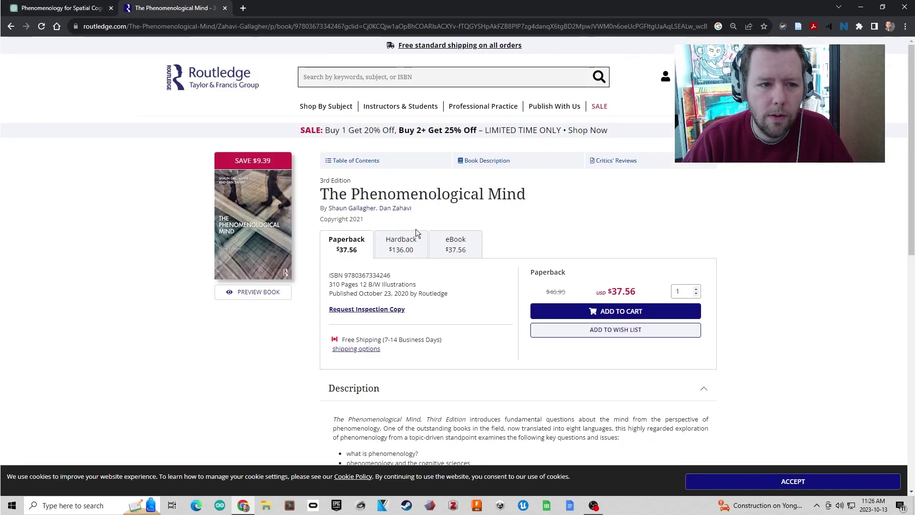
Step: Search Google in another new tab for "what are key texts in phenomenology" and look through the results
{"action": "left_click", "coordinate": [242, 8]}
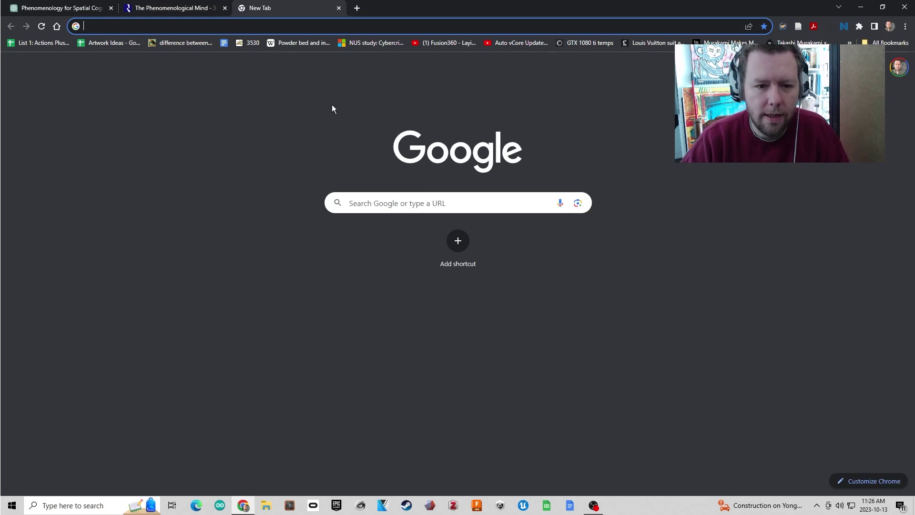
{"action": "left_click", "coordinate": [422, 196]}
{"action": "type", "text": "what are "}
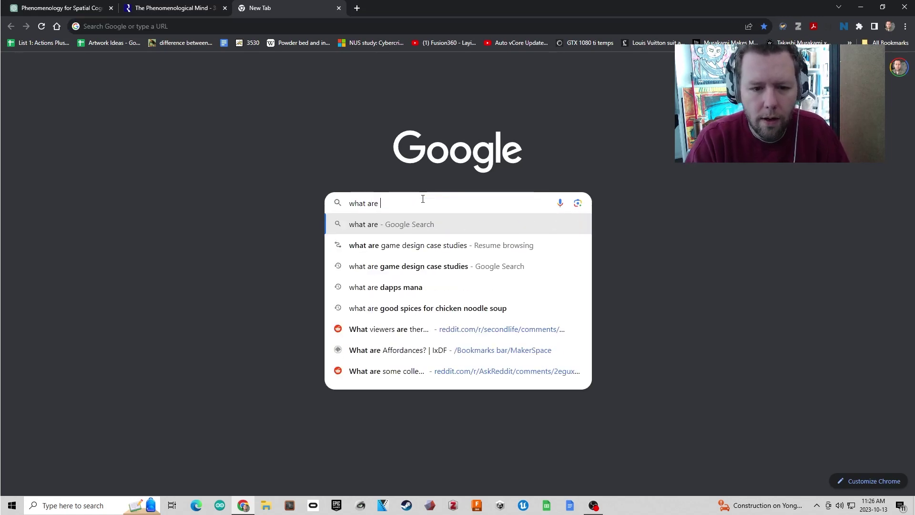
{"action": "type", "text": "key texts in p"}
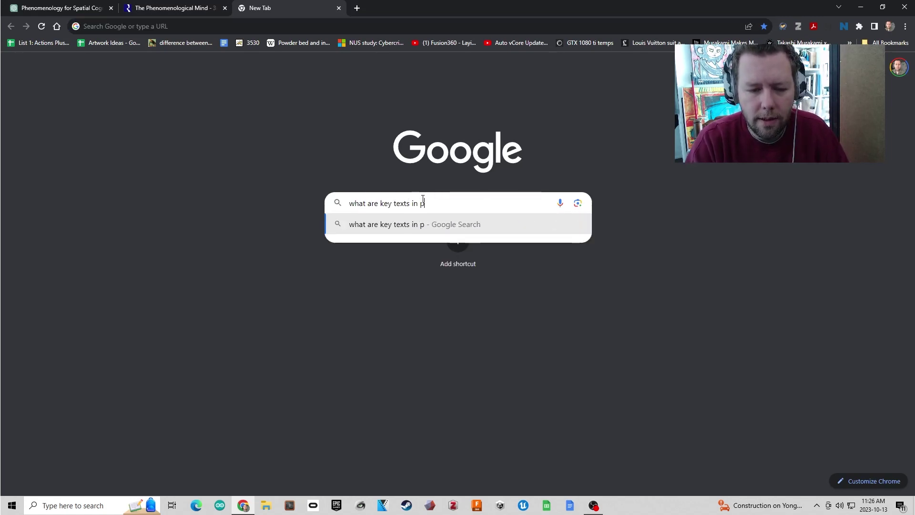
{"action": "type", "text": "henome"}
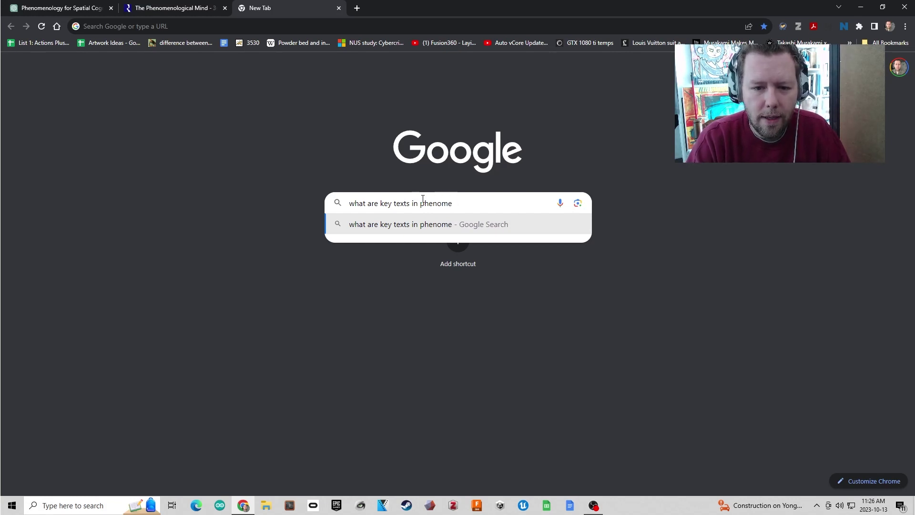
{"action": "type", "text": "nology"}
{"action": "key", "text": "Return"}
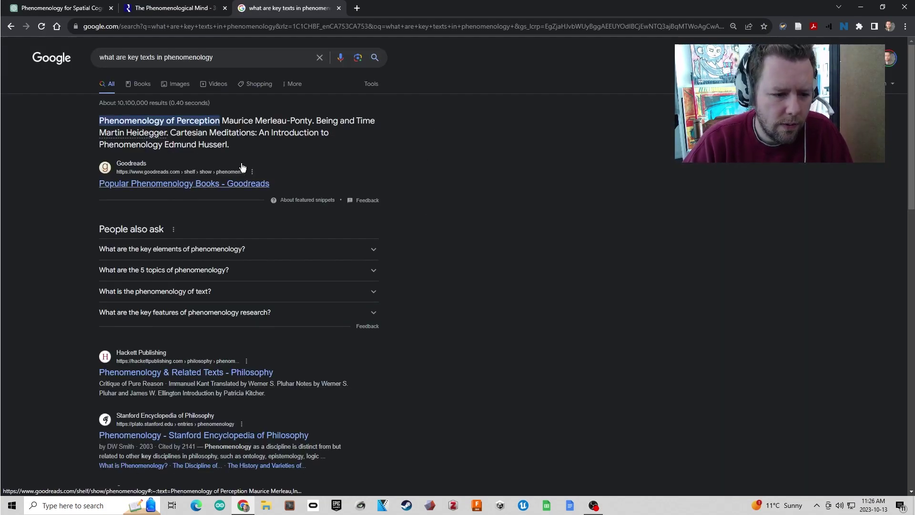
{"action": "scroll", "coordinate": [242, 167], "scroll_direction": "down", "scroll_amount": 2}
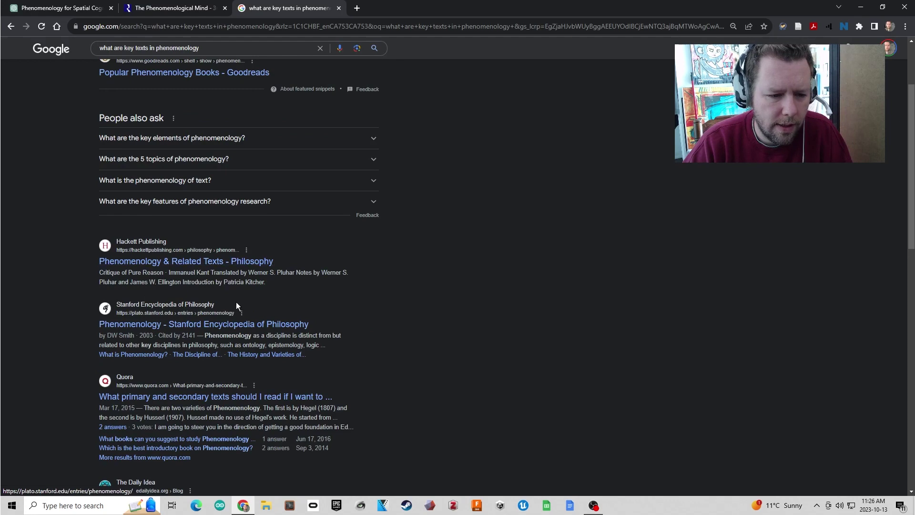
Step: Open the Quora result about primary and secondary phenomenology texts, look it over, and return to the search results
{"action": "scroll", "coordinate": [229, 300], "scroll_direction": "down", "scroll_amount": 2}
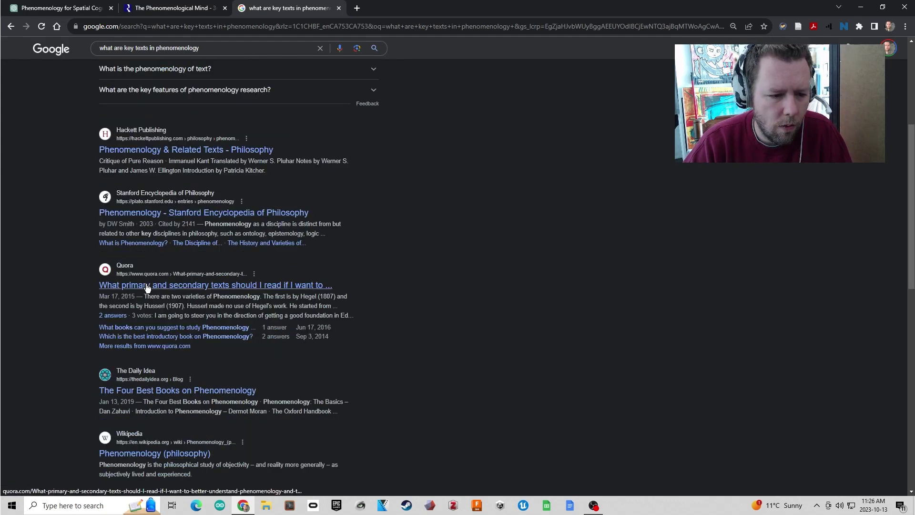
{"action": "left_click", "coordinate": [216, 284]}
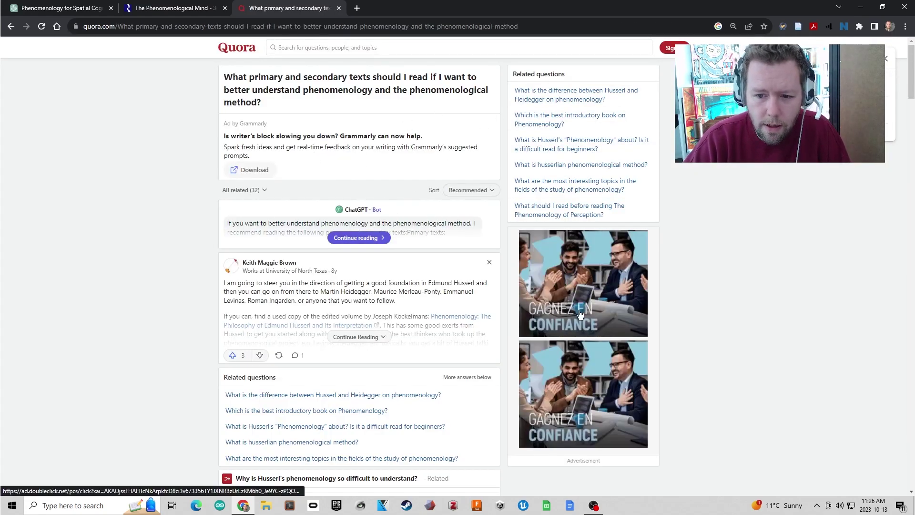
{"action": "left_click", "coordinate": [10, 26]}
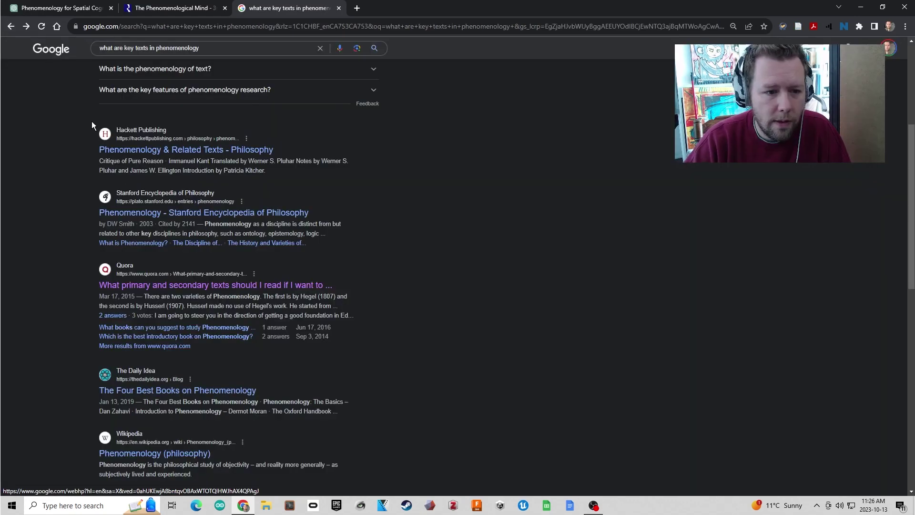
Step: Open the Stanford Encyclopedia of Philosophy entry on phenomenology and read its section "What is Phenomenology?"
{"action": "left_click", "coordinate": [148, 214]}
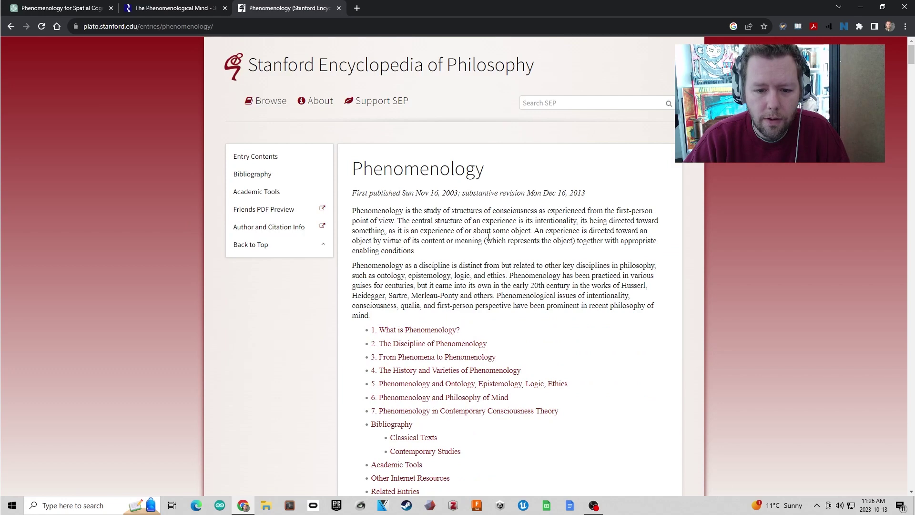
{"action": "scroll", "coordinate": [488, 237], "scroll_direction": "down", "scroll_amount": 2}
{"action": "scroll", "coordinate": [508, 225], "scroll_direction": "down", "scroll_amount": 2}
{"action": "scroll", "coordinate": [508, 226], "scroll_direction": "down", "scroll_amount": 2}
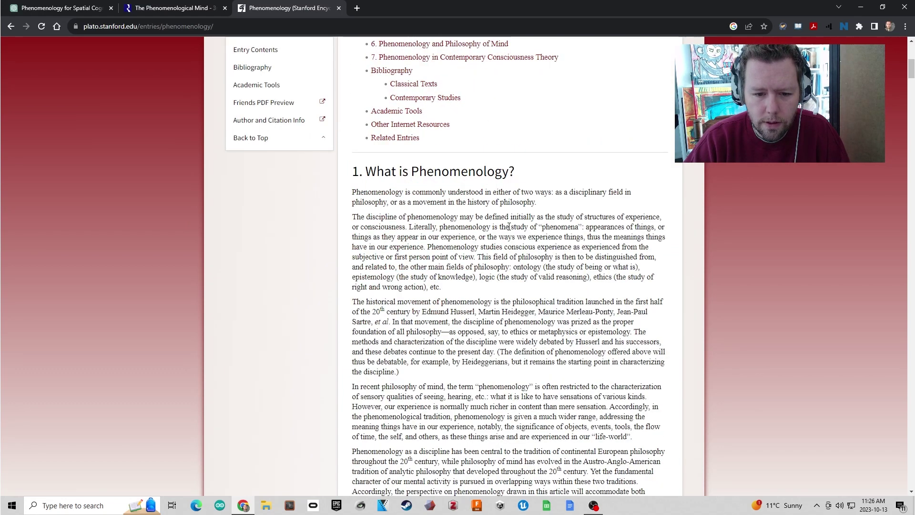
{"action": "scroll", "coordinate": [509, 226], "scroll_direction": "down", "scroll_amount": 2}
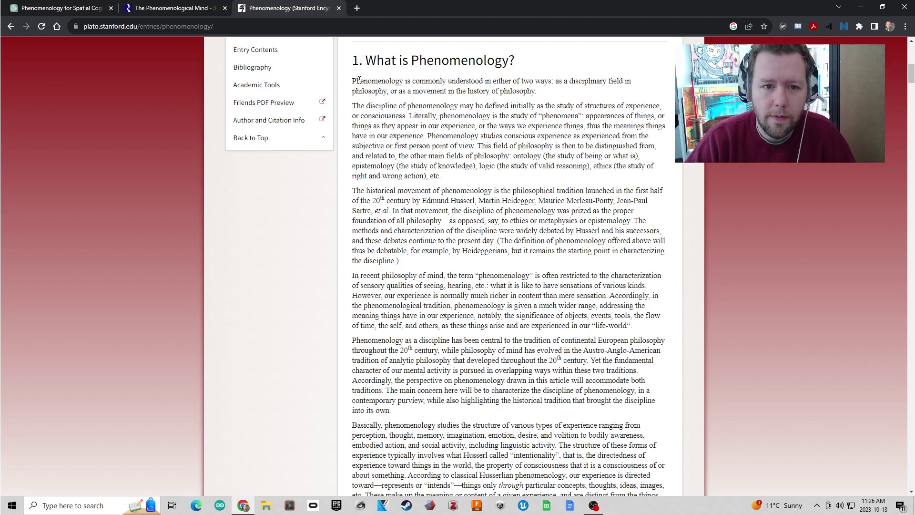
{"action": "left_click_drag", "start_coordinate": [354, 83], "coordinate": [641, 429]}
{"action": "left_click", "coordinate": [215, 128]}
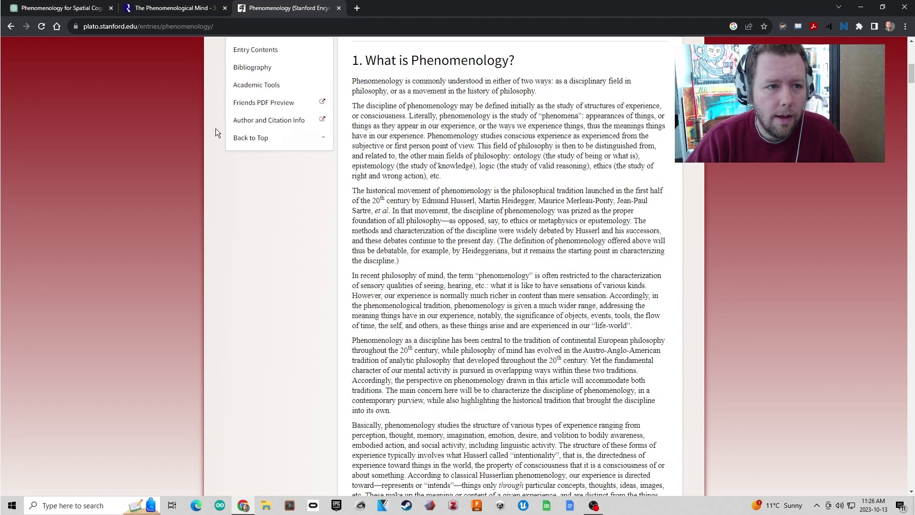
Step: In ChatGPT, ask "Can you please provide 3 dos and don't when artists in MFA programs are using the term phenomenology. And please try and be nice."
{"action": "left_click", "coordinate": [64, 7]}
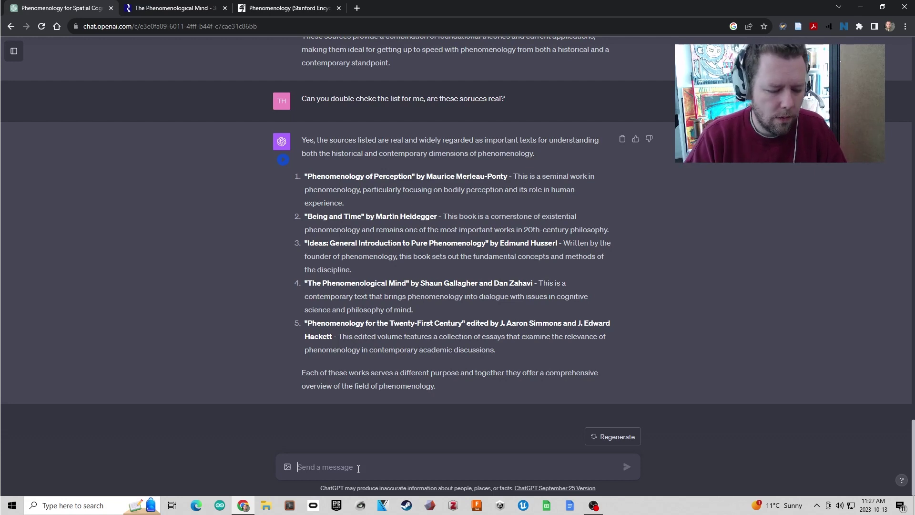
{"action": "type", "text": "Can "}
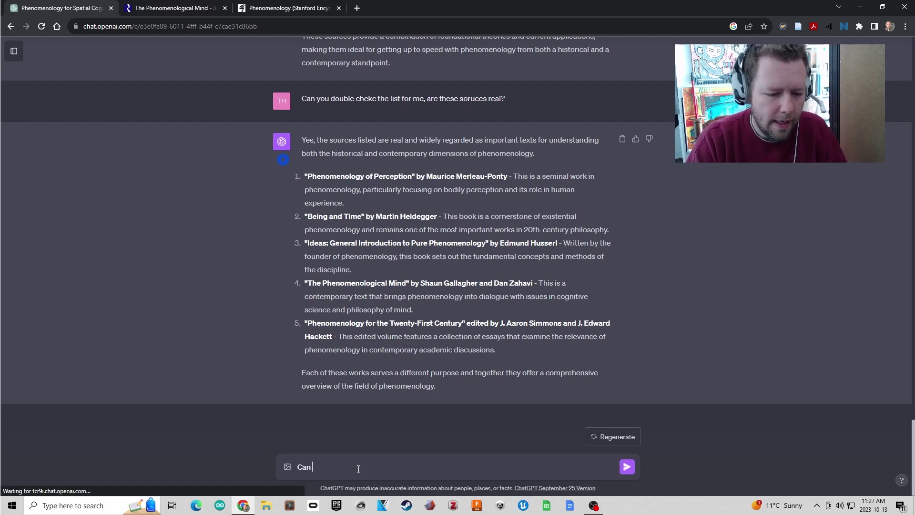
{"action": "type", "text": "you please p"}
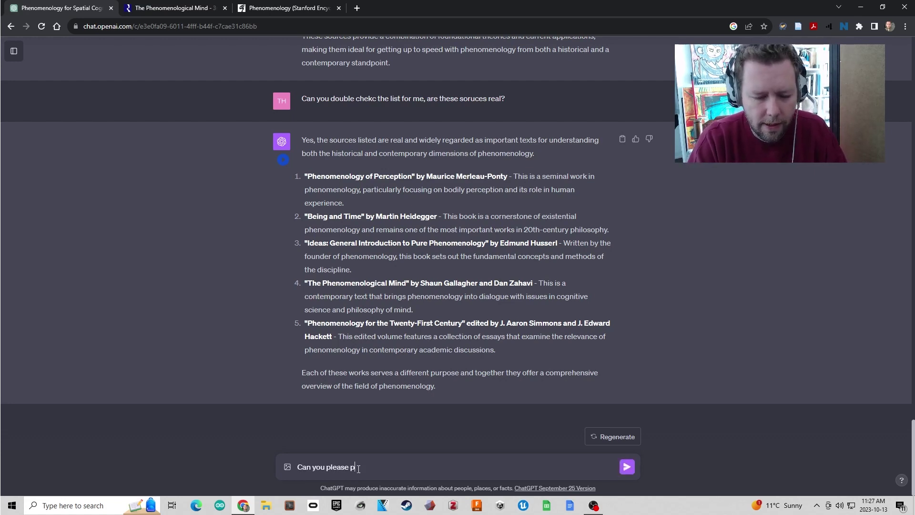
{"action": "type", "text": "rovde"}
{"action": "key", "text": "BackSpace"}
{"action": "key", "text": "BackSpace"}
{"action": "type", "text": "id"}
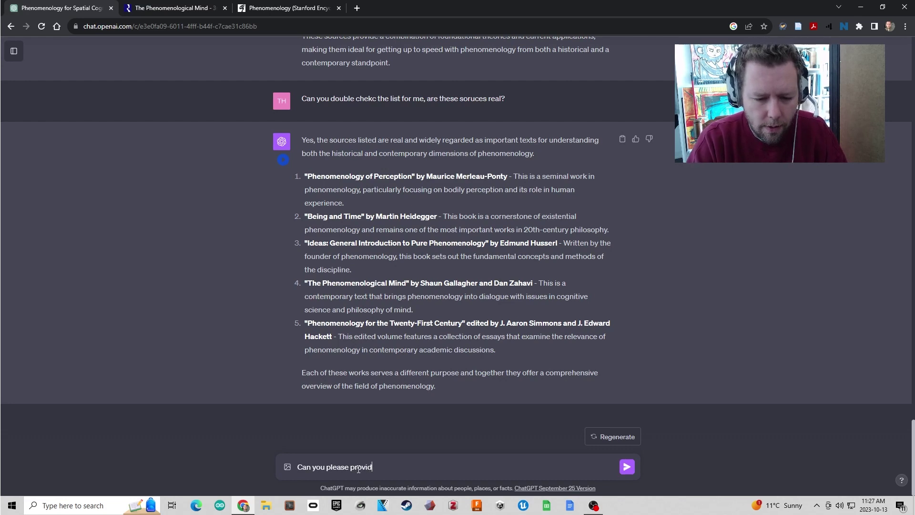
{"action": "type", "text": "e 3 do"}
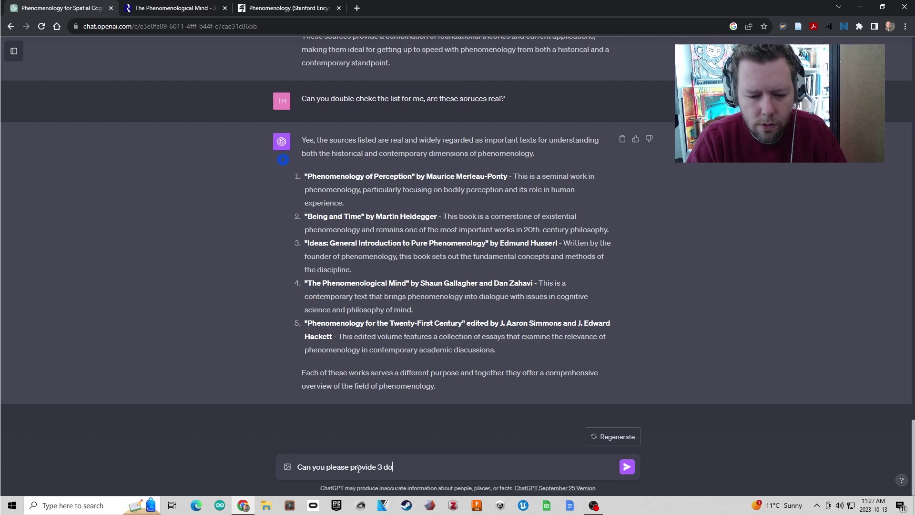
{"action": "type", "text": "s and don't when artists in "}
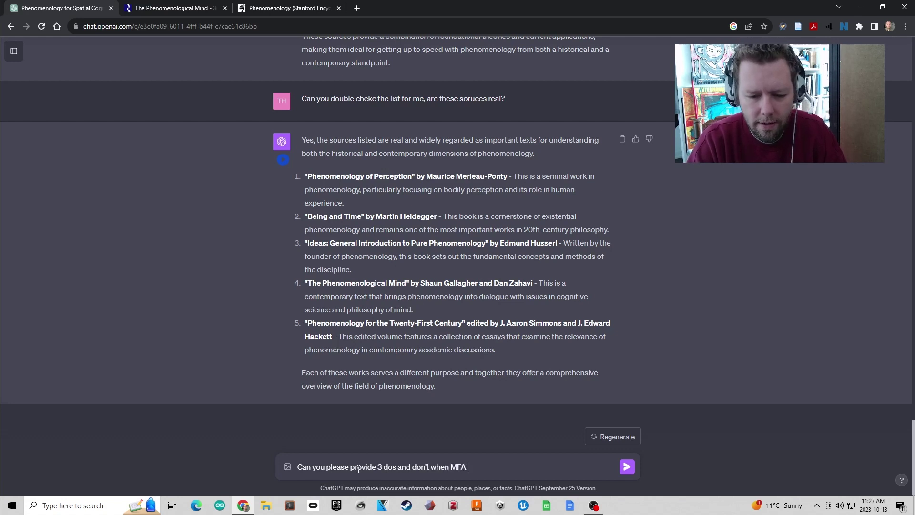
{"action": "type", "text": "MFA"}
{"action": "key", "text": "BackSpace"}
{"action": "key", "text": "BackSpace"}
{"action": "key", "text": "BackSpace"}
{"action": "type", "text": "artists in"}
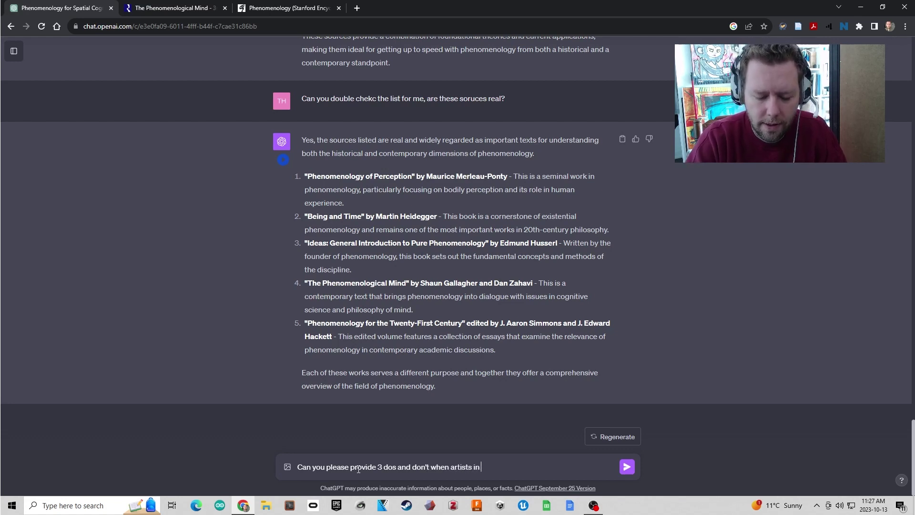
{"action": "type", "text": " MFA programs ar"}
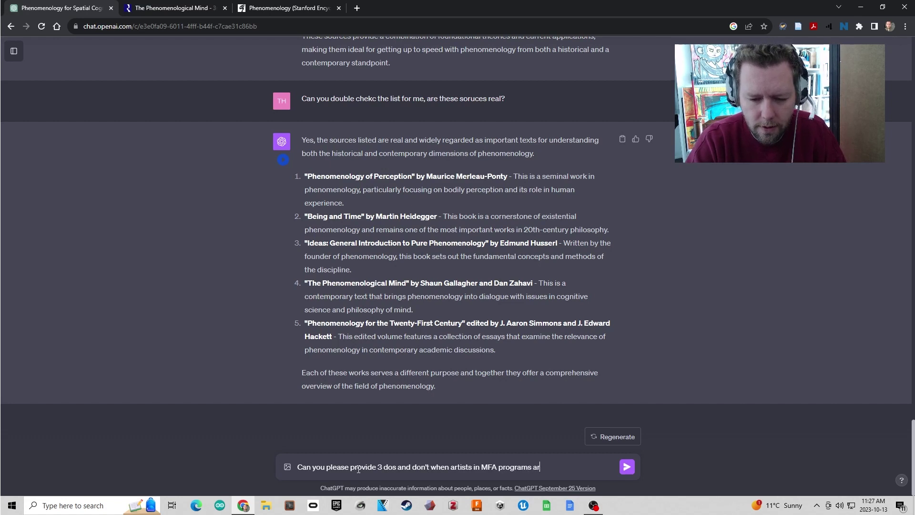
{"action": "type", "text": "e using the term ph"}
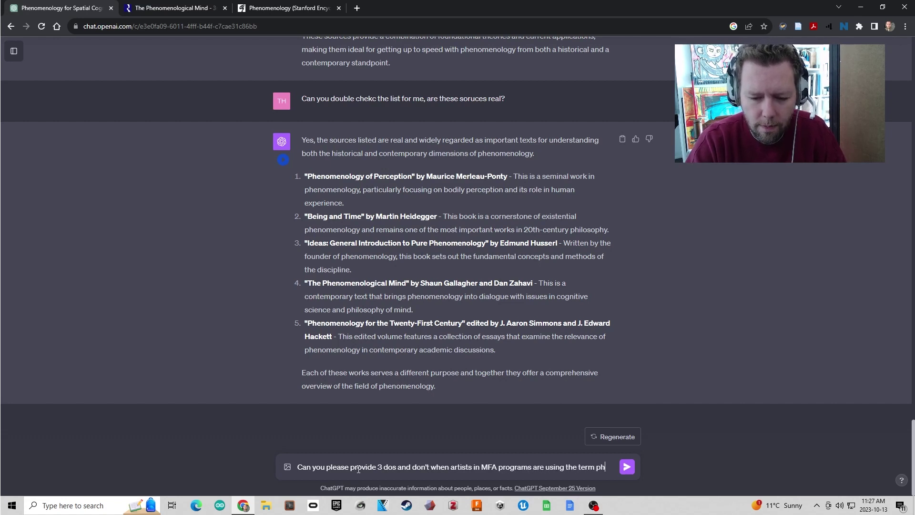
{"action": "type", "text": "enom"}
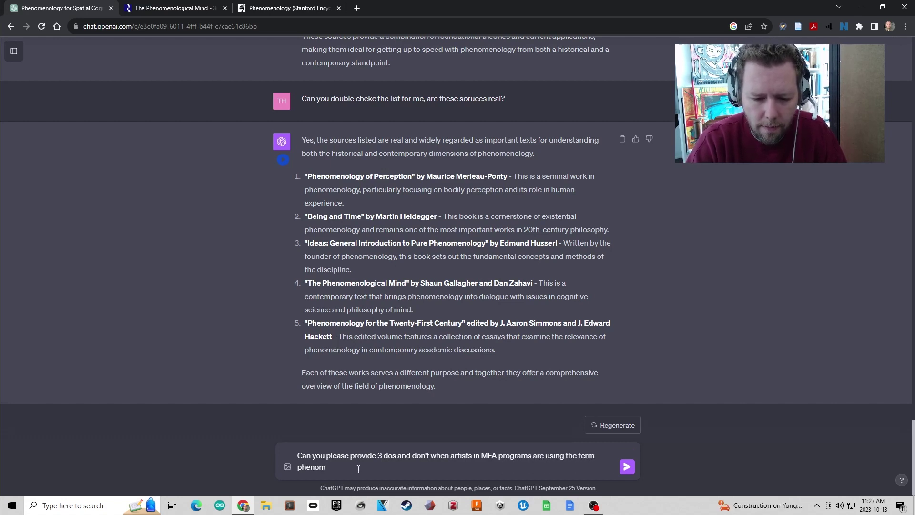
{"action": "type", "text": "eno"}
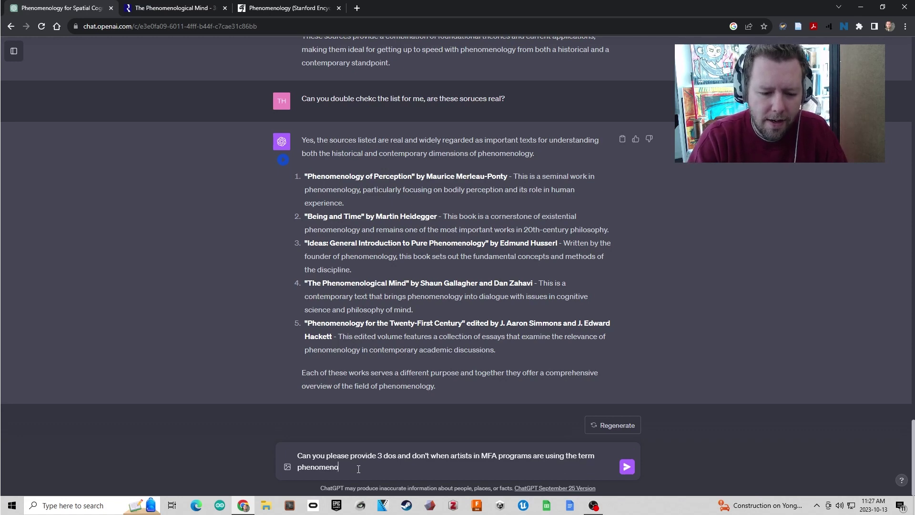
{"action": "type", "text": "logy. And please"}
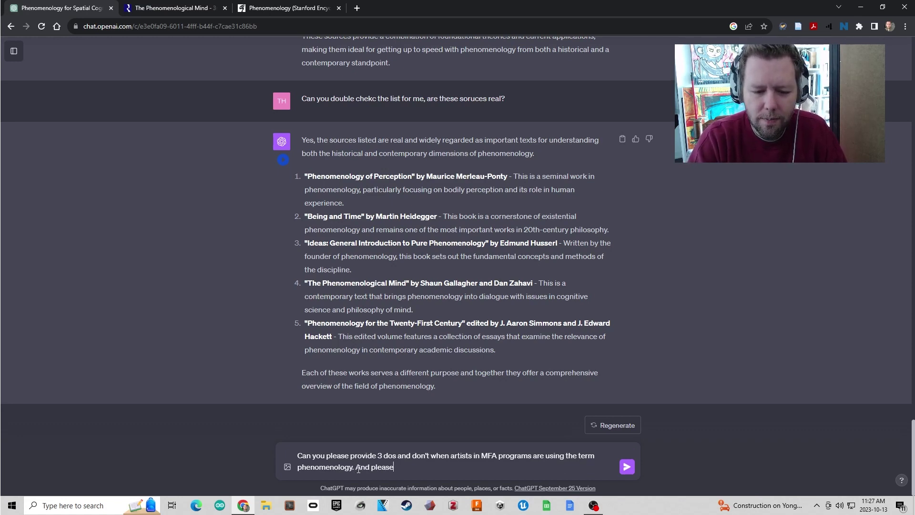
{"action": "type", "text": " try and be nice."}
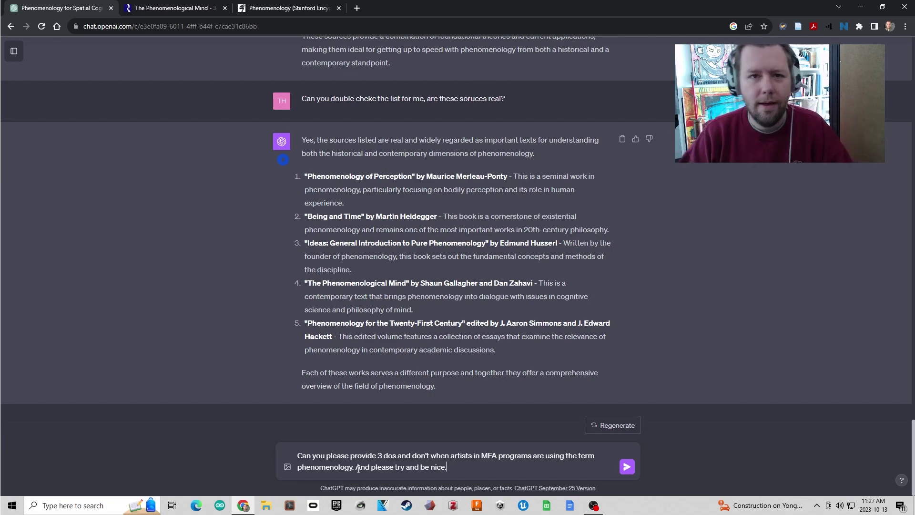
{"action": "key", "text": "Return"}
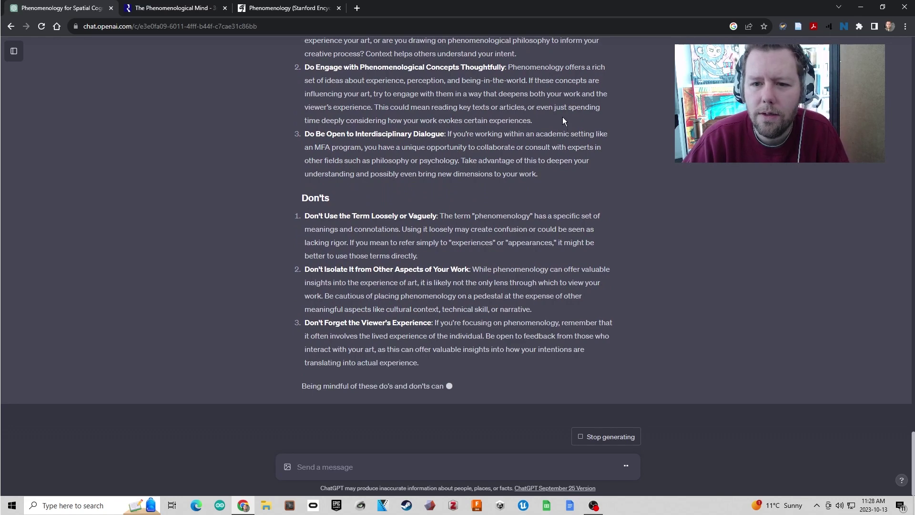
Step: Read through the full list of do's and don'ts for artists in the ChatGPT reply
{"action": "scroll", "coordinate": [515, 143], "scroll_direction": "up", "scroll_amount": 4}
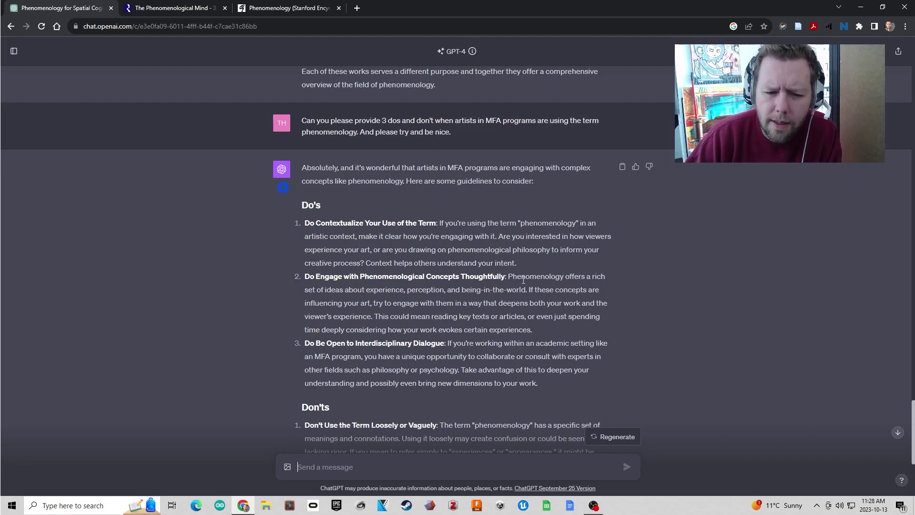
{"action": "scroll", "coordinate": [524, 280], "scroll_direction": "down", "scroll_amount": 2}
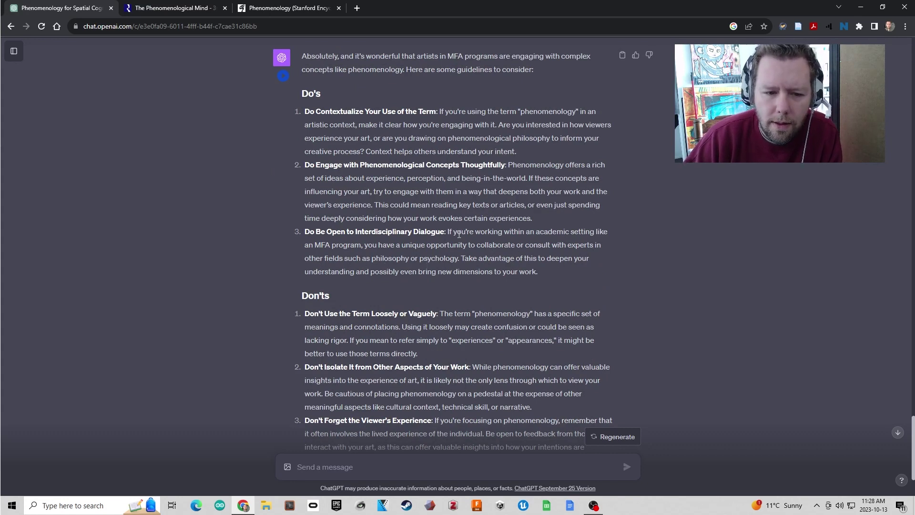
{"action": "scroll", "coordinate": [498, 248], "scroll_direction": "down", "scroll_amount": 3}
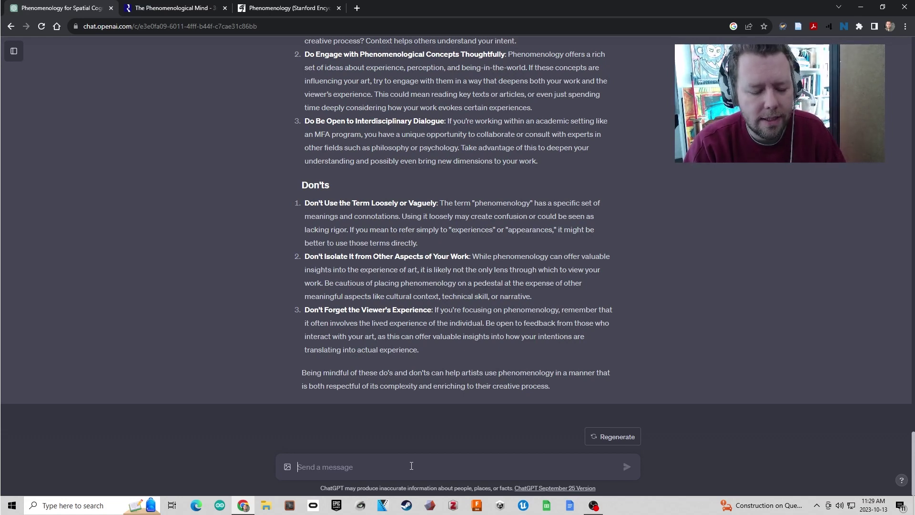
Step: Send the message "Wow thanks for all this great info. Could you stuggest some peripheral / related people, projects or concepts to phenomology"
{"action": "type", "text": "Wow than"}
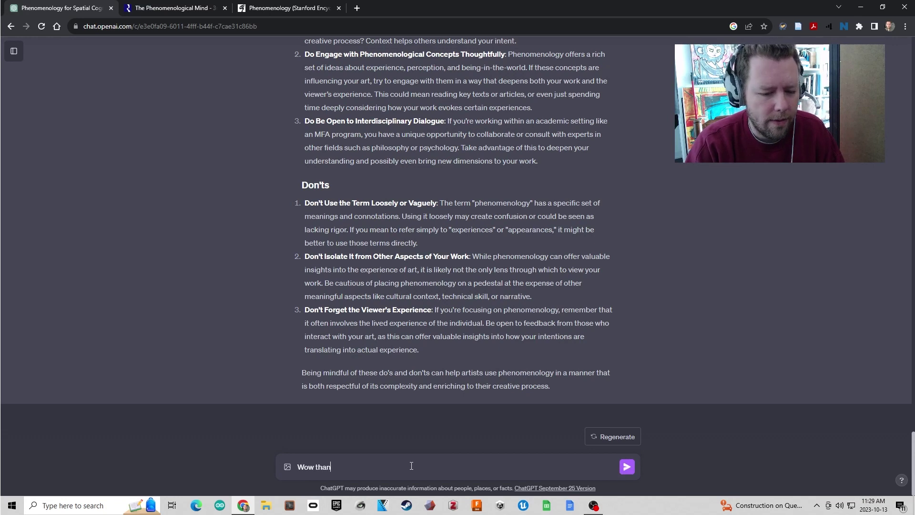
{"action": "type", "text": "ks for tll this great info."}
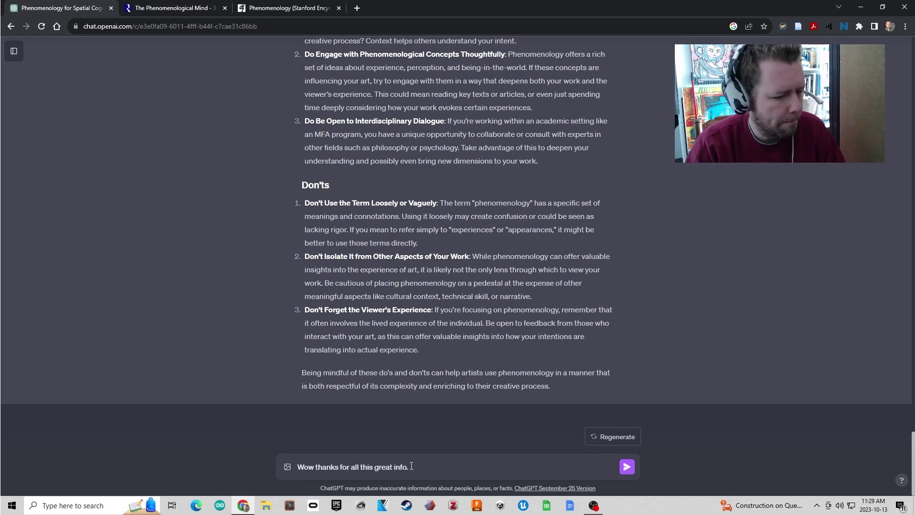
{"action": "type", "text": " C"}
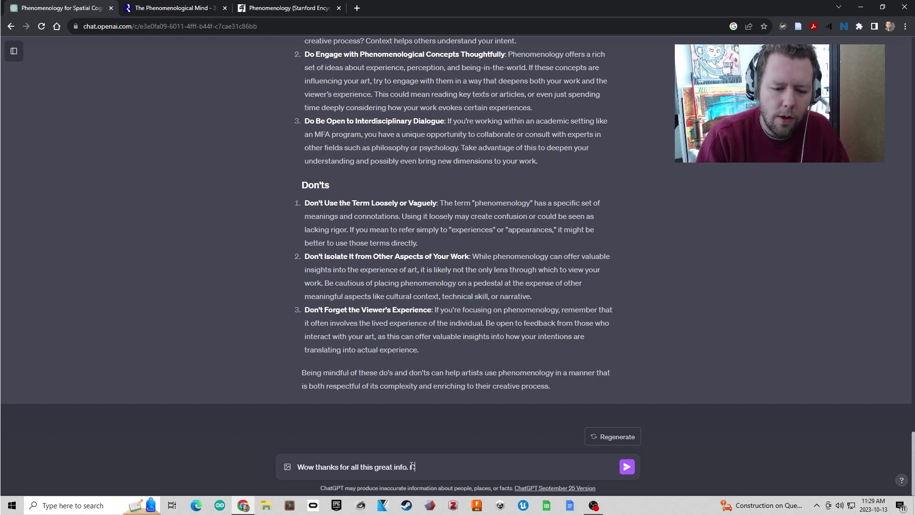
{"action": "type", "text": "ould you stuggest some perioph"}
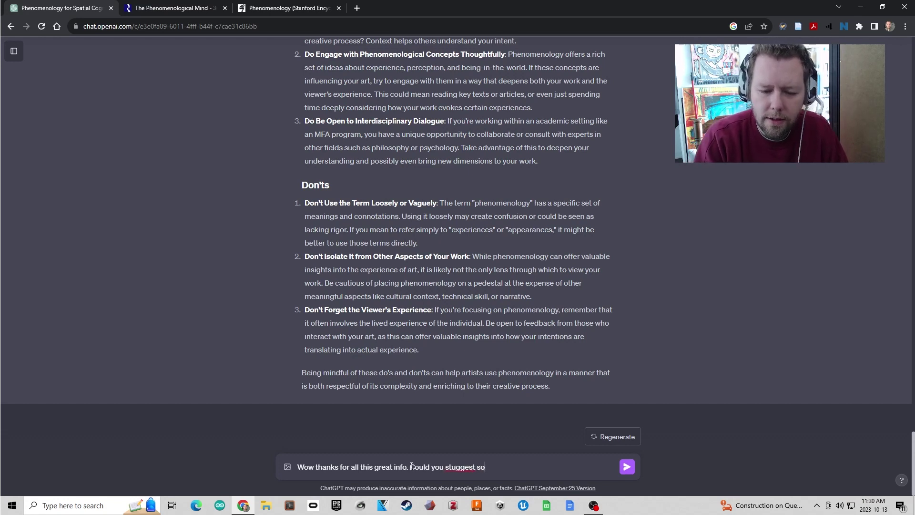
{"action": "key", "text": "BackSpace"}
{"action": "key", "text": "BackSpace"}
{"action": "key", "text": "BackSpace"}
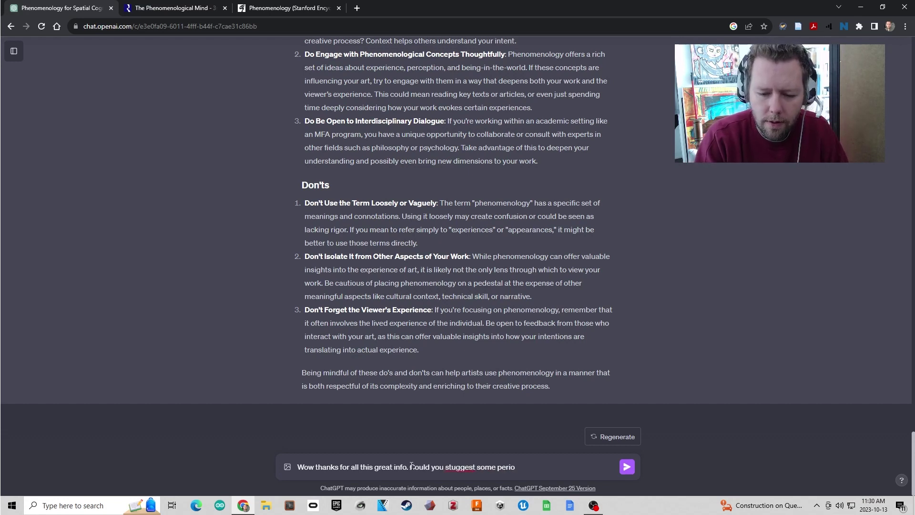
{"action": "type", "text": "pheral"}
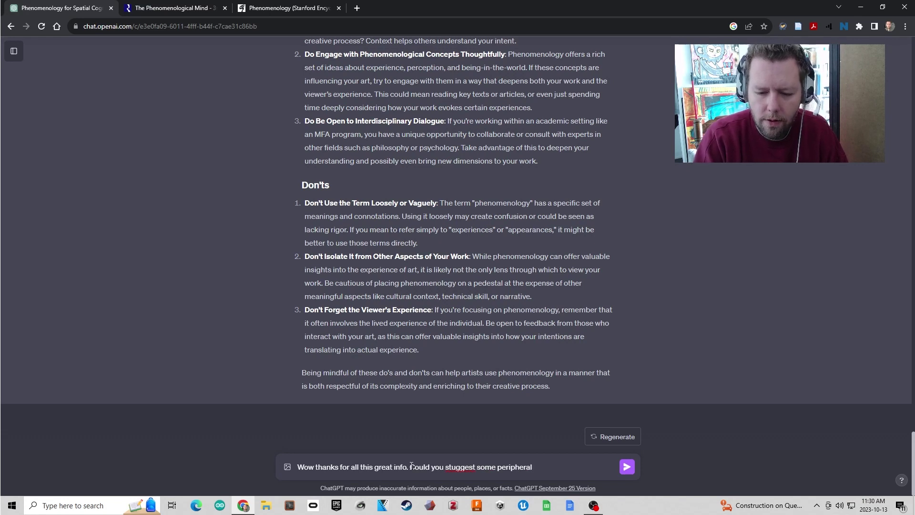
{"action": "type", "text": " / related people"}
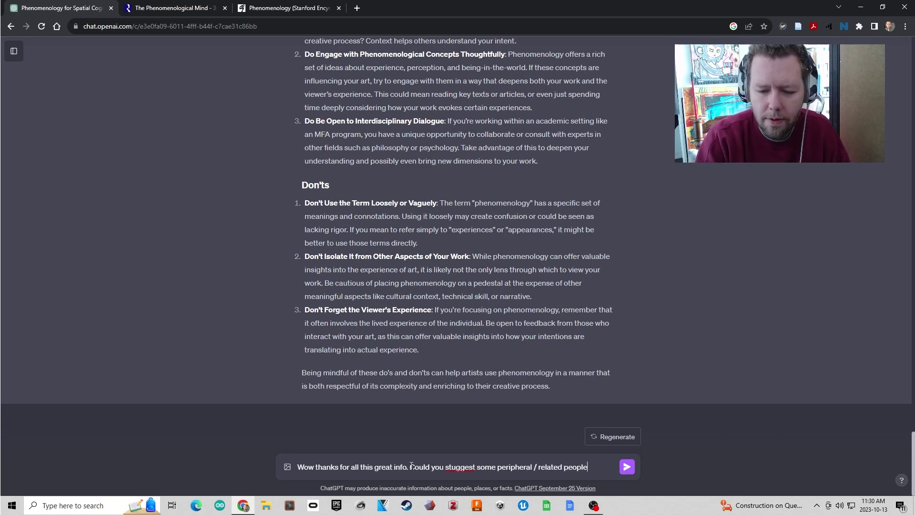
{"action": "type", "text": ", projects "}
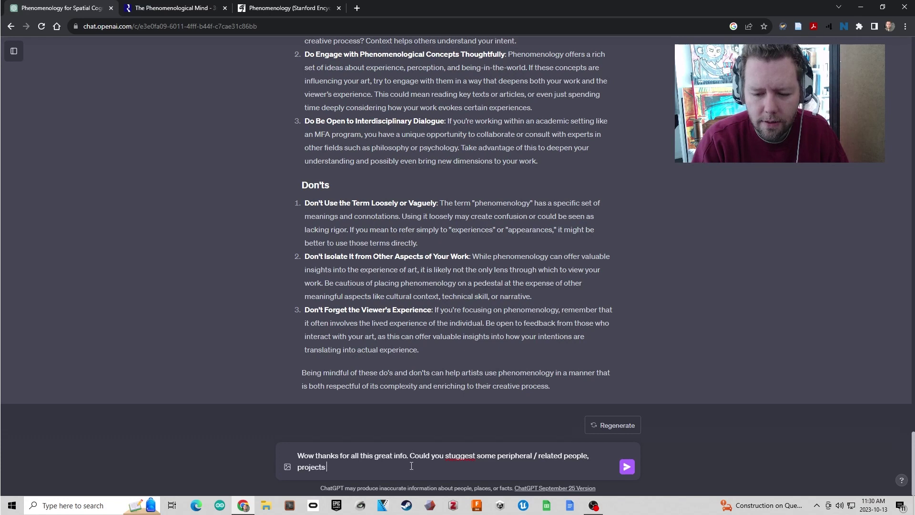
{"action": "type", "text": "or concepts to "}
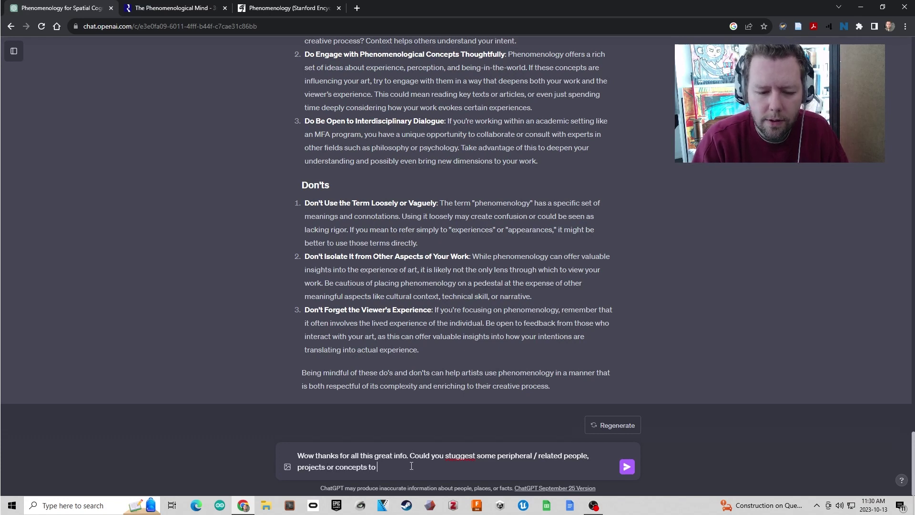
{"action": "type", "text": "phenomo"}
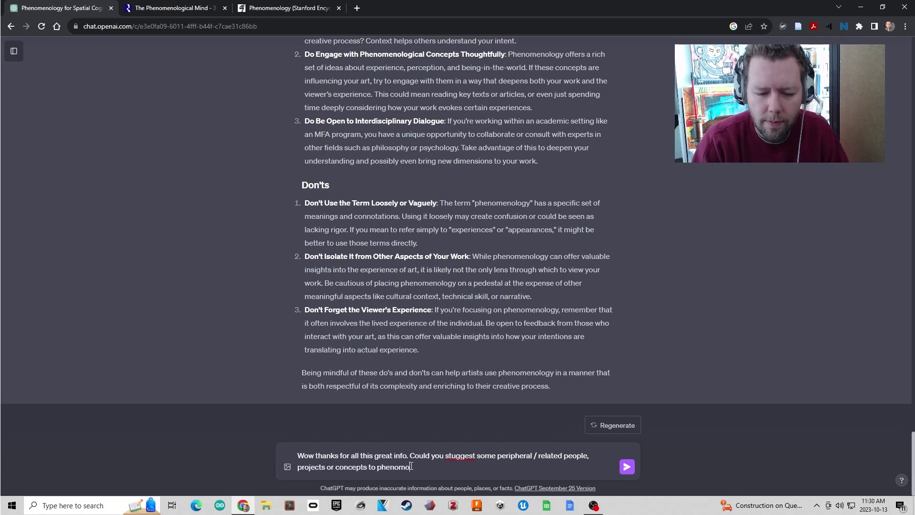
{"action": "type", "text": "logy"}
{"action": "key", "text": "Return"}
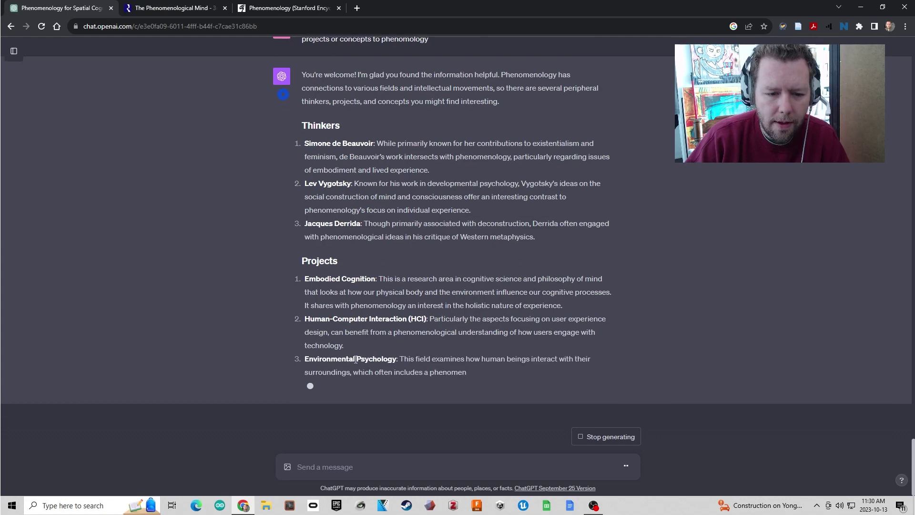
Step: Review the reply on related thinkers, projects and concepts, rechecking the Stanford Encyclopedia entry and the conversation's opening answer
{"action": "scroll", "coordinate": [416, 242], "scroll_direction": "up", "scroll_amount": 6}
{"action": "scroll", "coordinate": [416, 242], "scroll_direction": "down", "scroll_amount": 6}
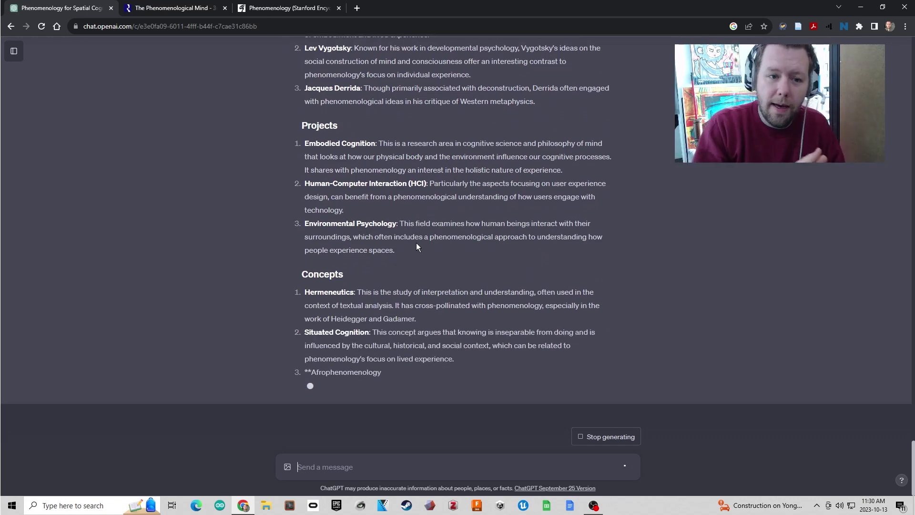
{"action": "left_click", "coordinate": [286, 10]}
{"action": "scroll", "coordinate": [435, 134], "scroll_direction": "up", "scroll_amount": 3}
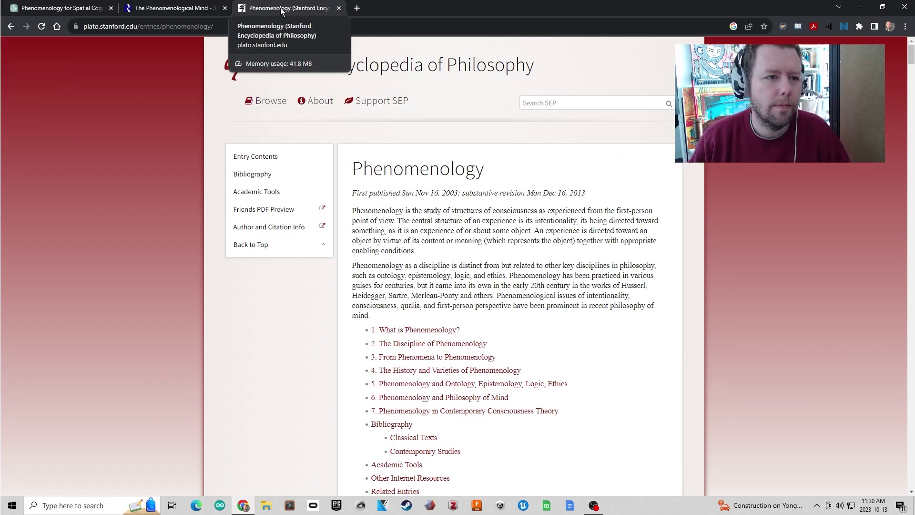
{"action": "left_click", "coordinate": [59, 8]}
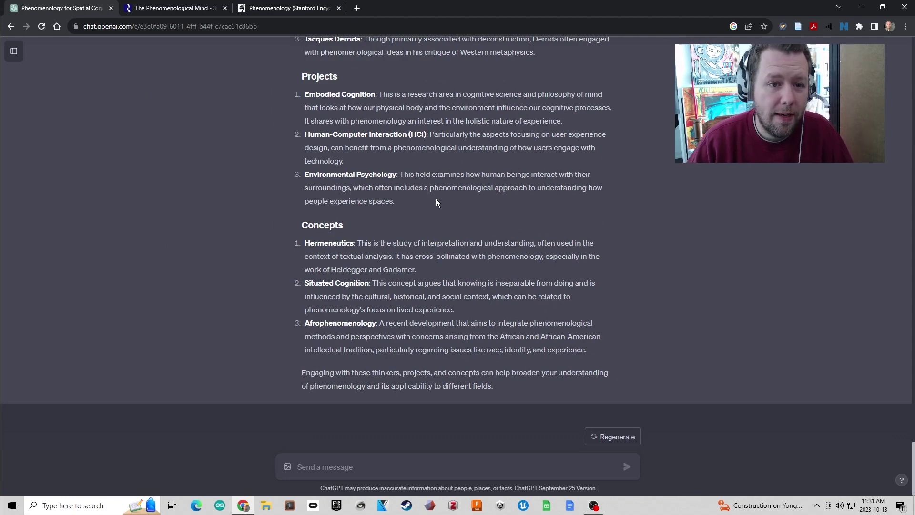
{"action": "scroll", "coordinate": [448, 232], "scroll_direction": "up", "scroll_amount": 20}
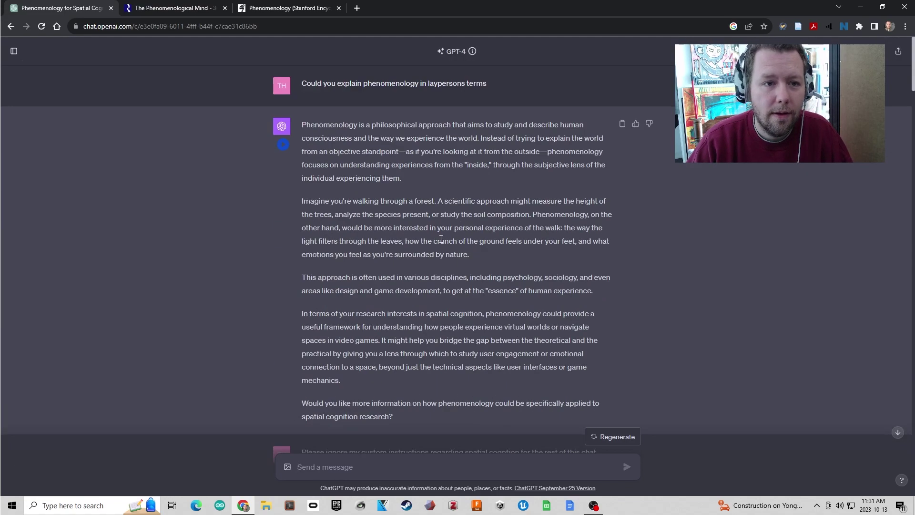